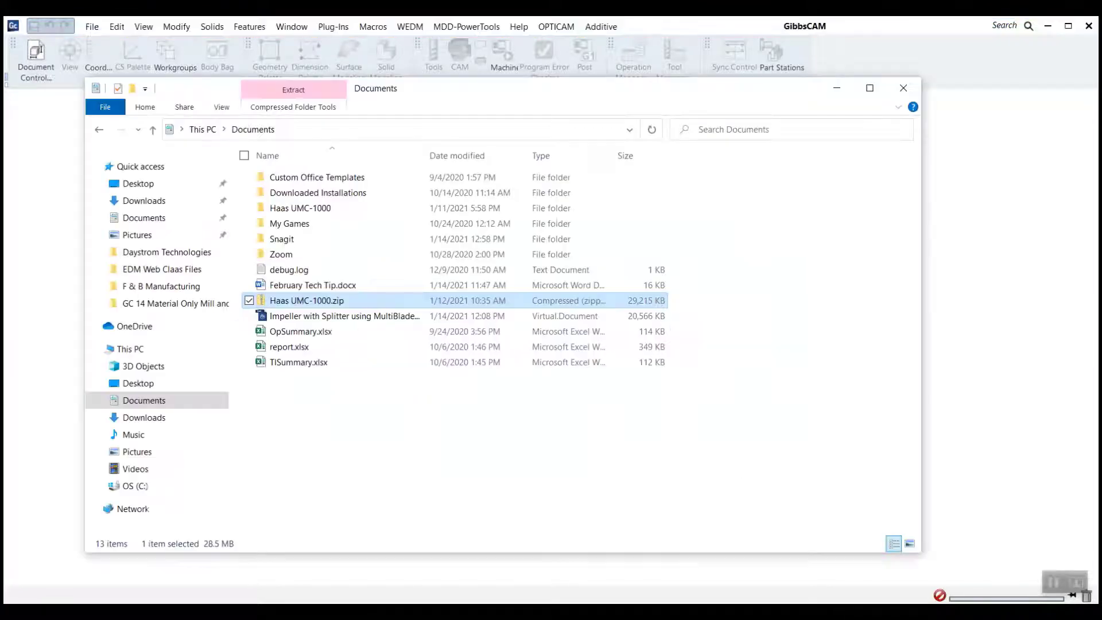
# - Load the Haas UMC-1000.zip package from the Documents folder into GibbsCAM to extract its post and machine files
pyautogui.moveTo(423, 90); pyautogui.dragTo(355, 135)
pyautogui.moveTo(448, 135); pyautogui.dragTo(460, 115)
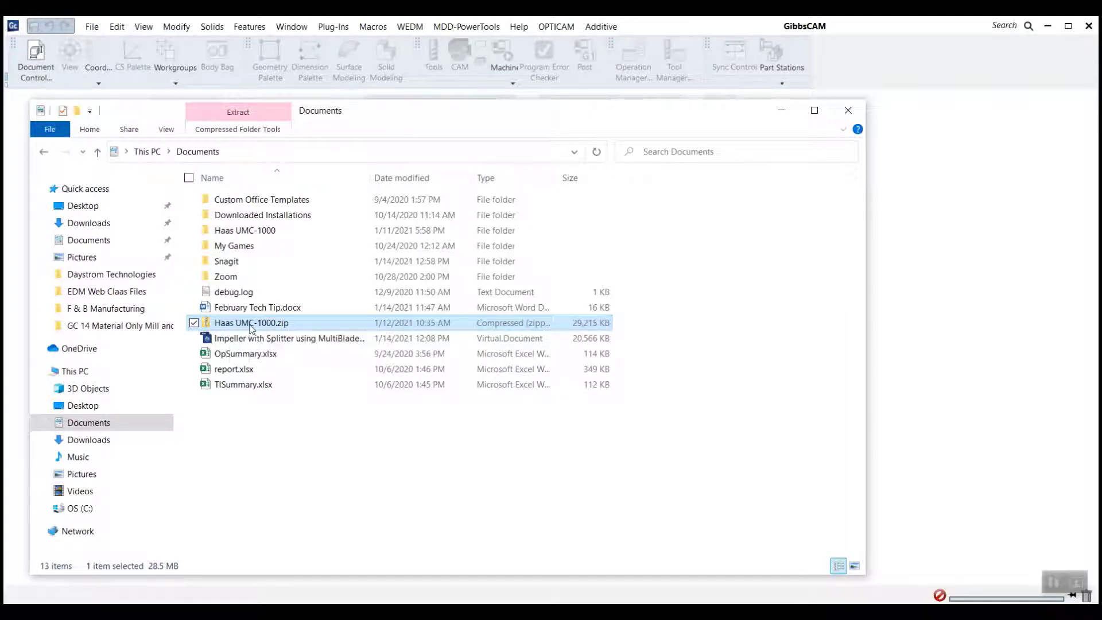
pyautogui.moveTo(251, 326); pyautogui.dragTo(918, 320)
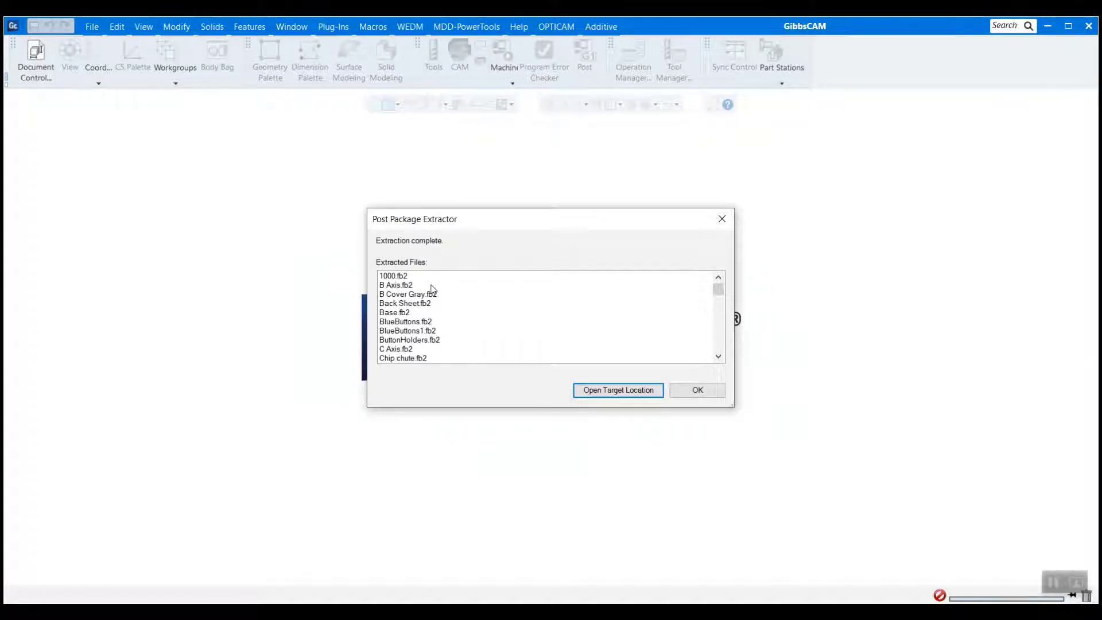
# - Review the list of files extracted from the Haas UMC-1000 package
pyautogui.click(405, 277)
pyautogui.click(407, 295)
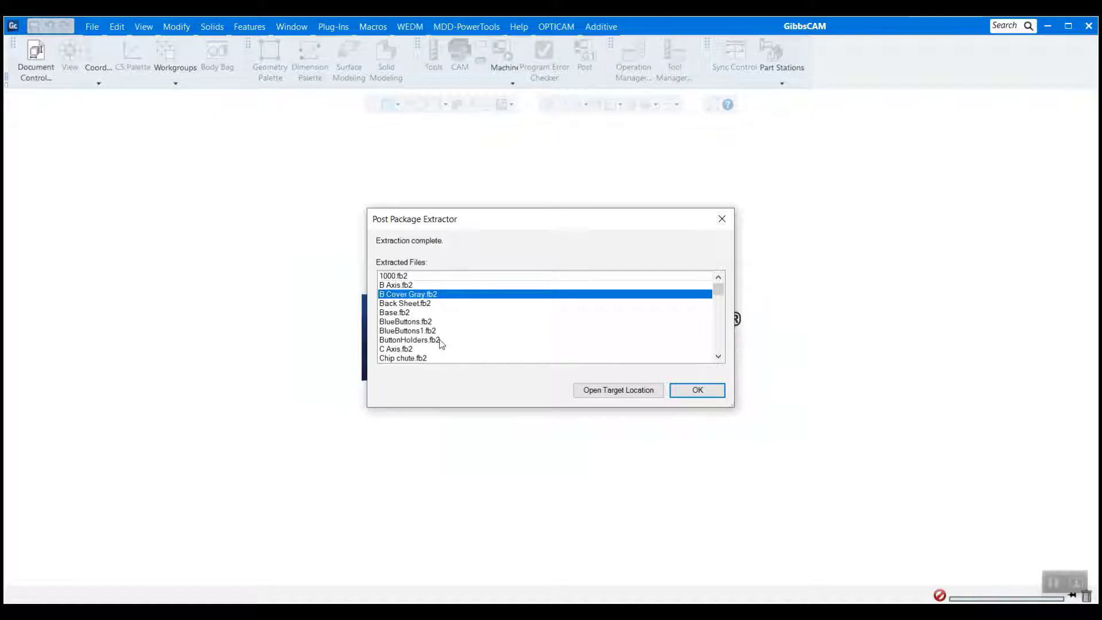
pyautogui.scroll(-2, 437, 323)
pyautogui.scroll(-8, 436, 323)
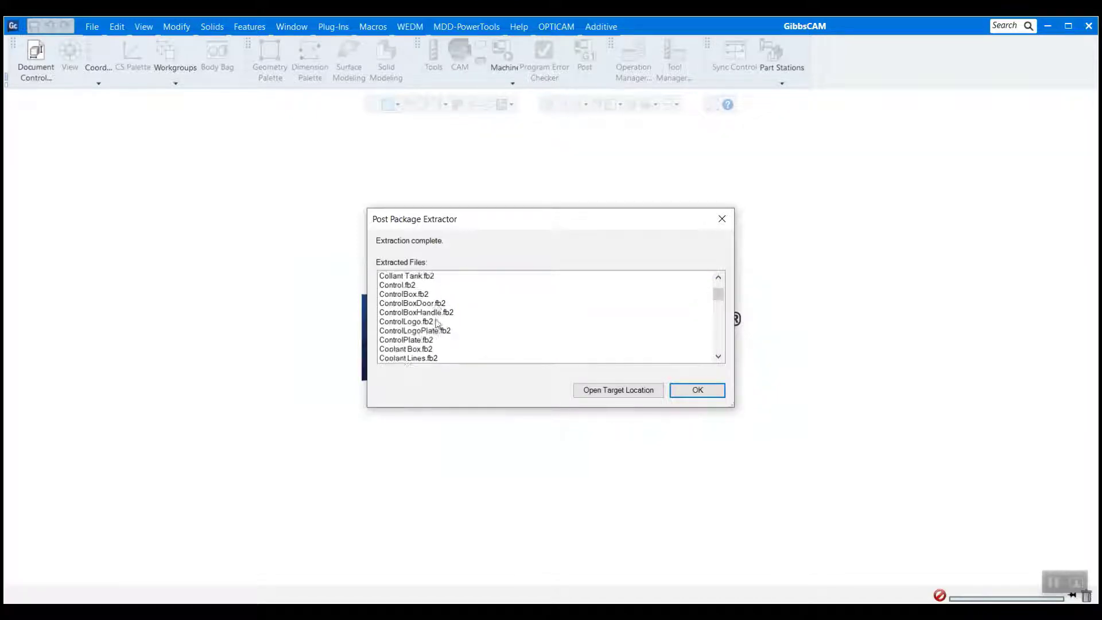
pyautogui.scroll(-10, 436, 323)
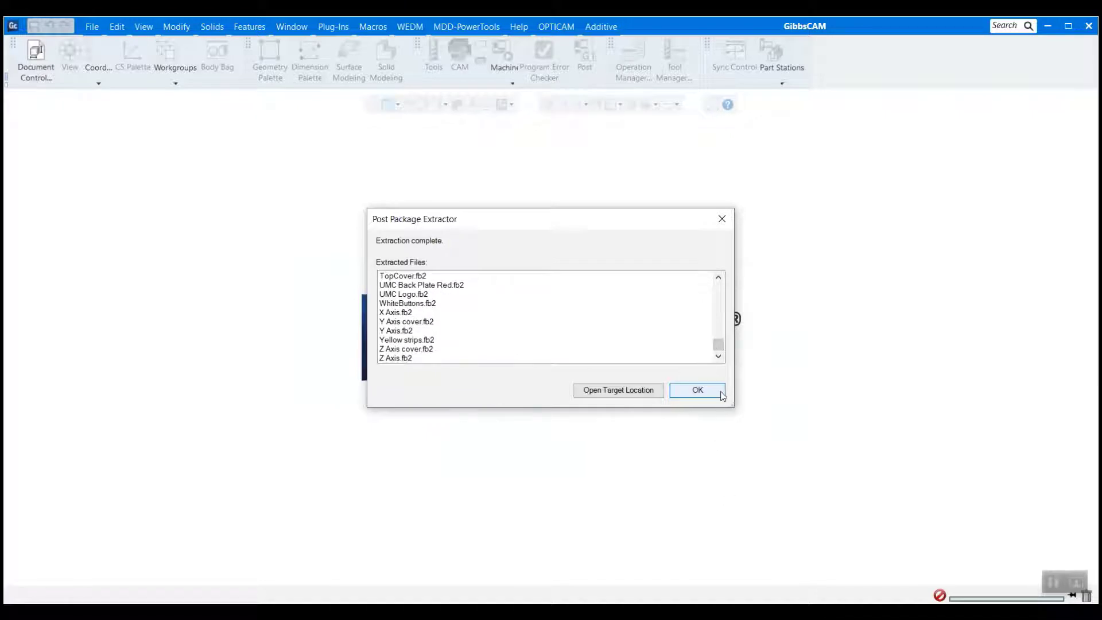
# - Open the extraction target location and examine the files in the Haas UMC-1000 folder under MachineSim
pyautogui.click(606, 391)
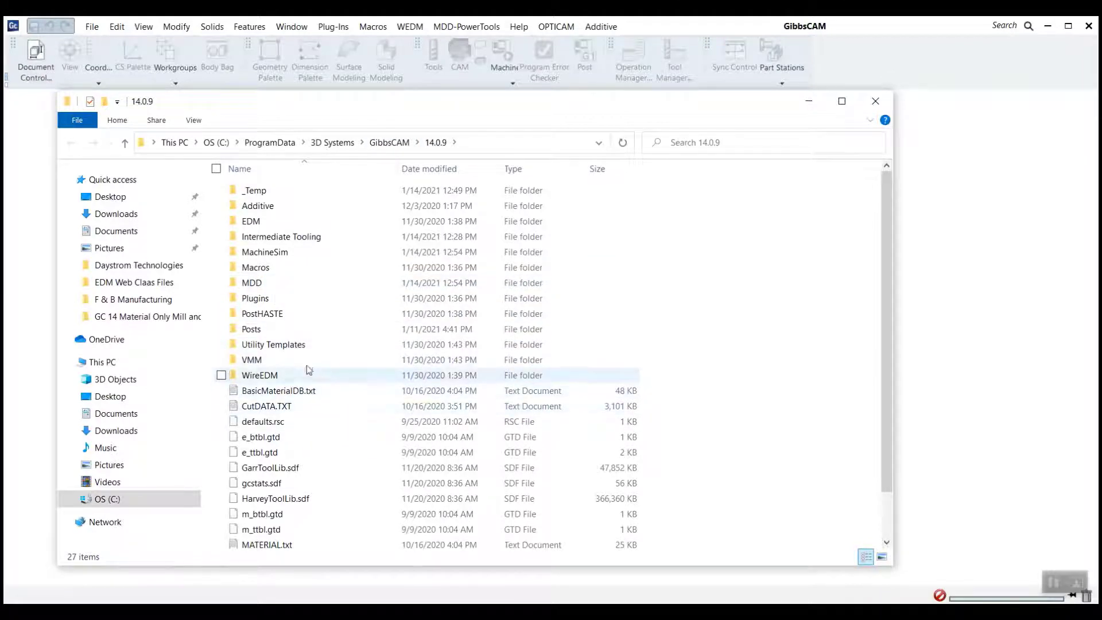
pyautogui.doubleClick(283, 252)
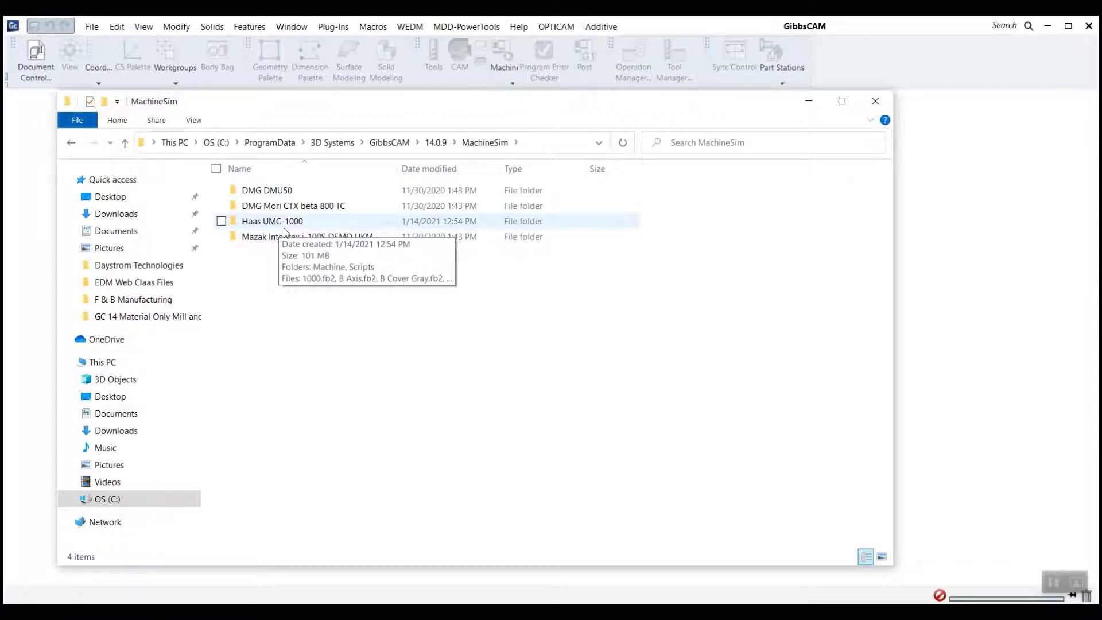
pyautogui.doubleClick(285, 231)
pyautogui.scroll(-7, 308, 302)
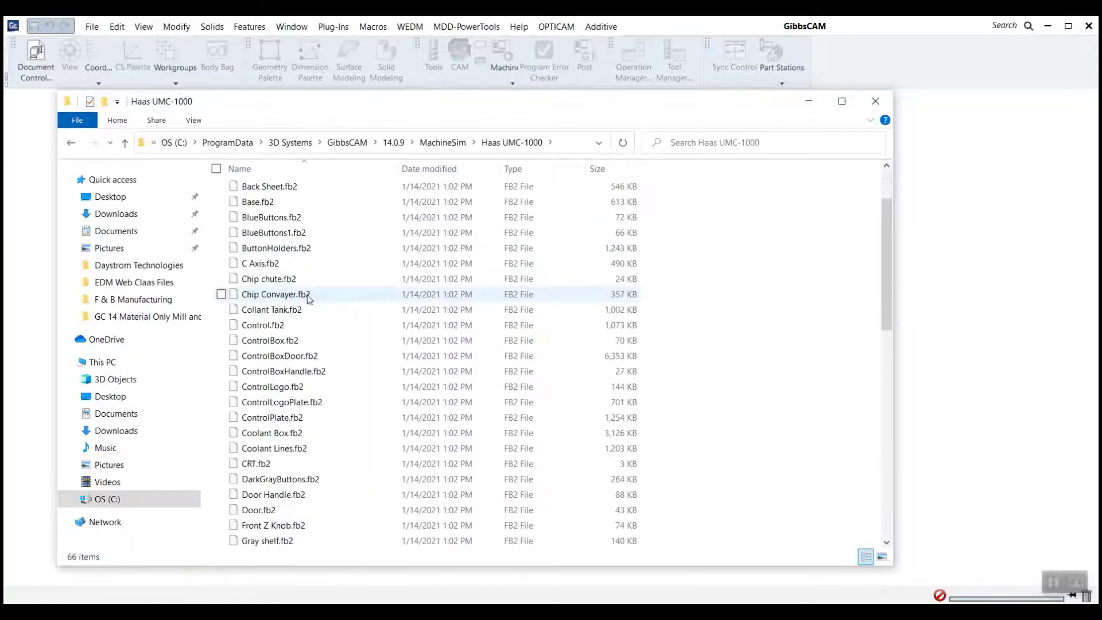
pyautogui.scroll(-5, 333, 452)
pyautogui.scroll(13, 335, 450)
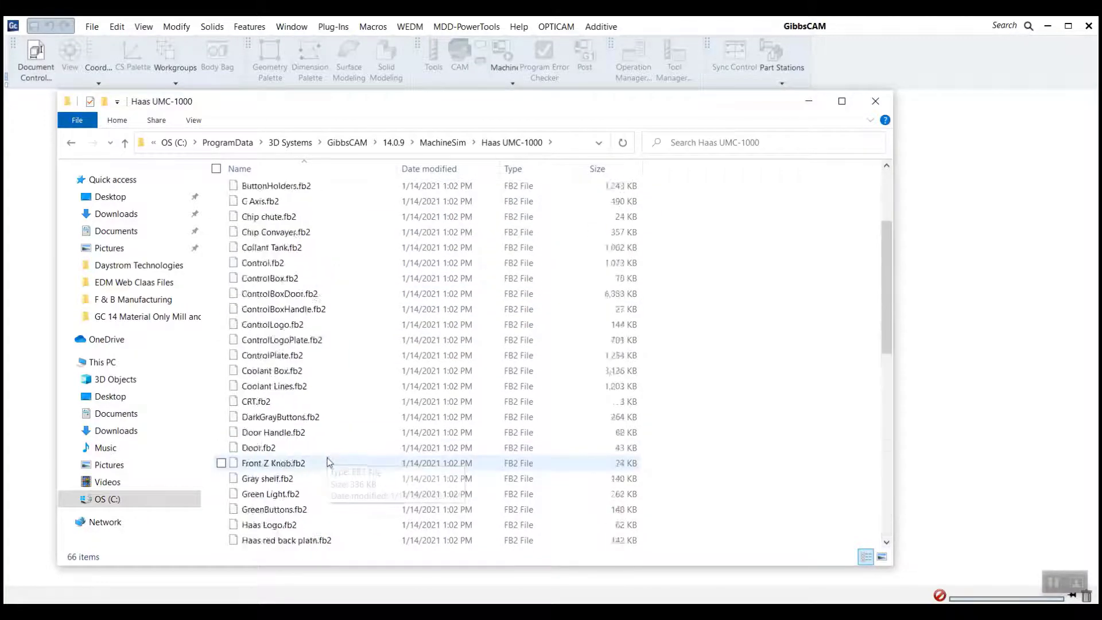
# - Locate Haas UMC-1000.mdd in the 14.0.9 MDD folder and dismiss the folder window and the Post Package Extractor
pyautogui.click(71, 142)
pyautogui.click(72, 142)
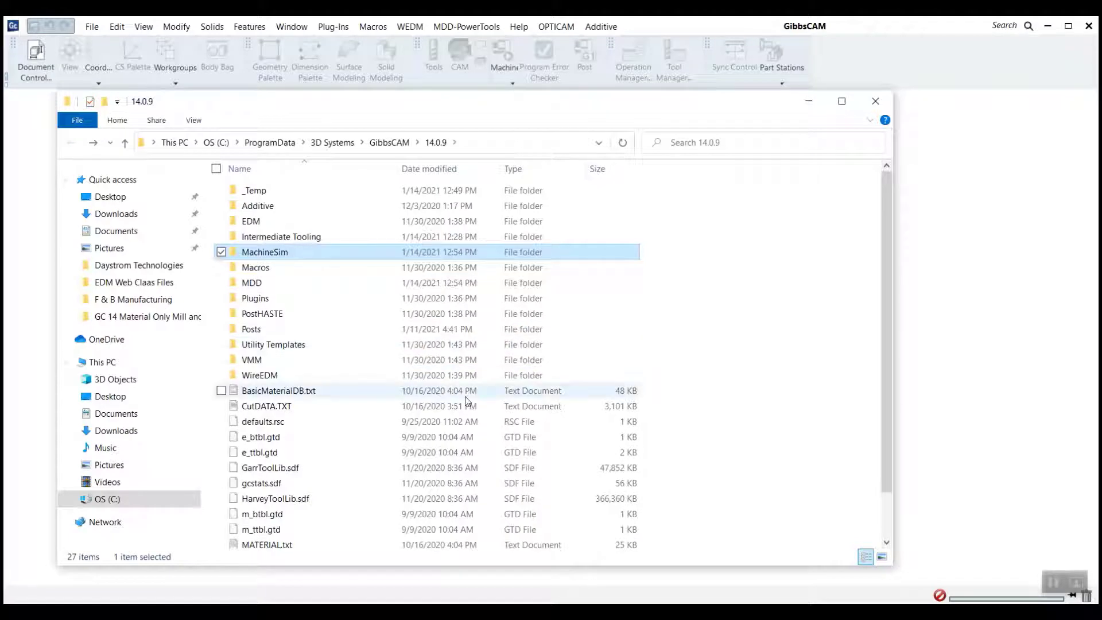
pyautogui.doubleClick(264, 283)
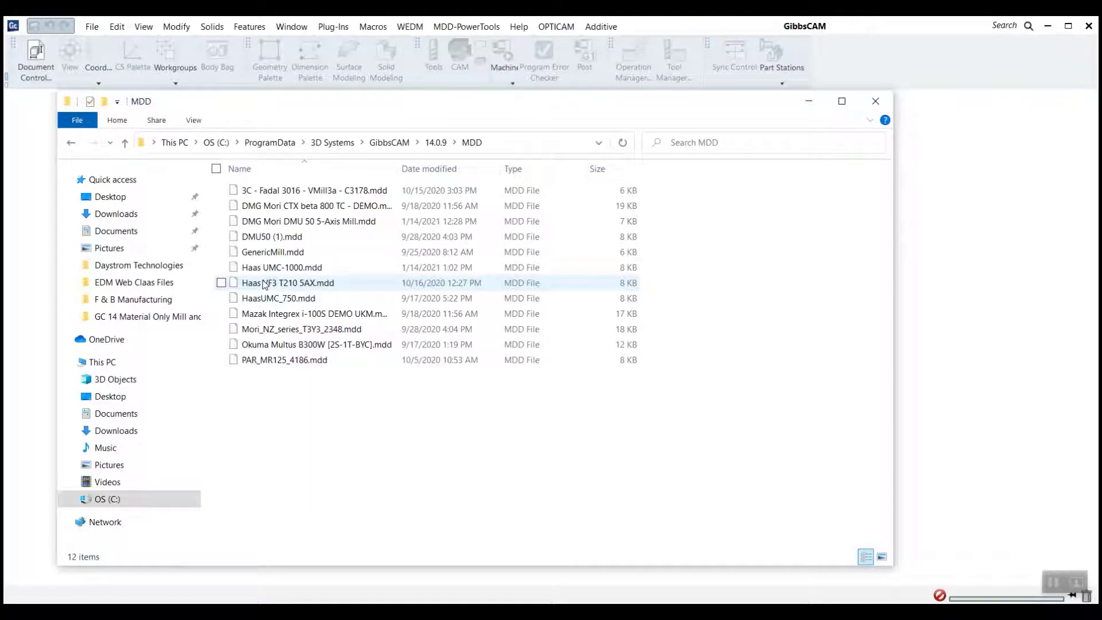
pyautogui.click(268, 268)
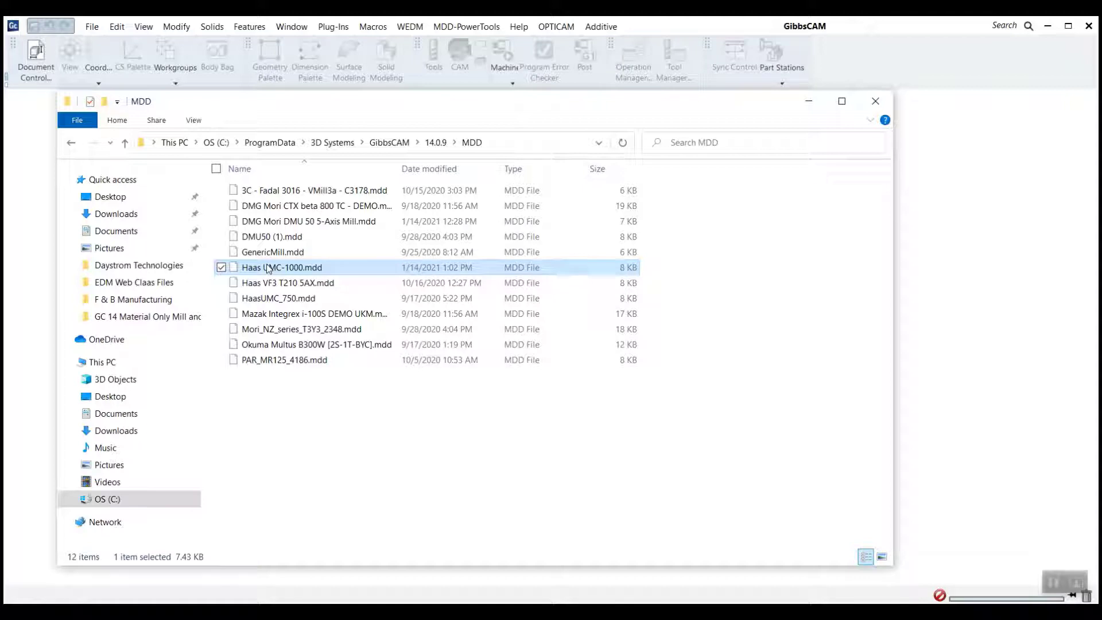
pyautogui.click(875, 102)
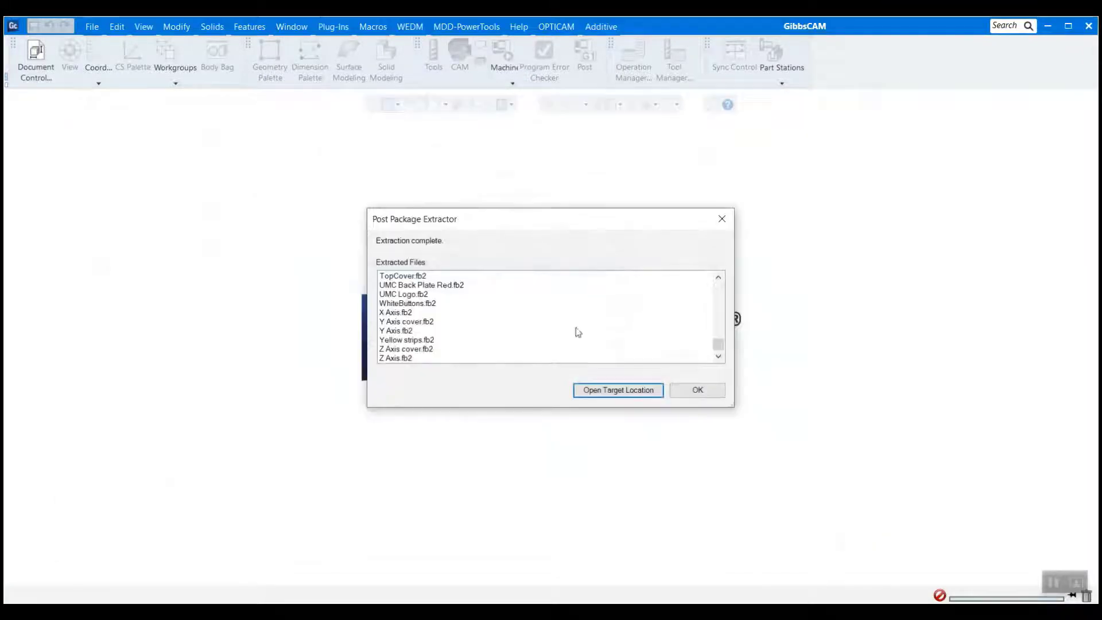
pyautogui.click(685, 395)
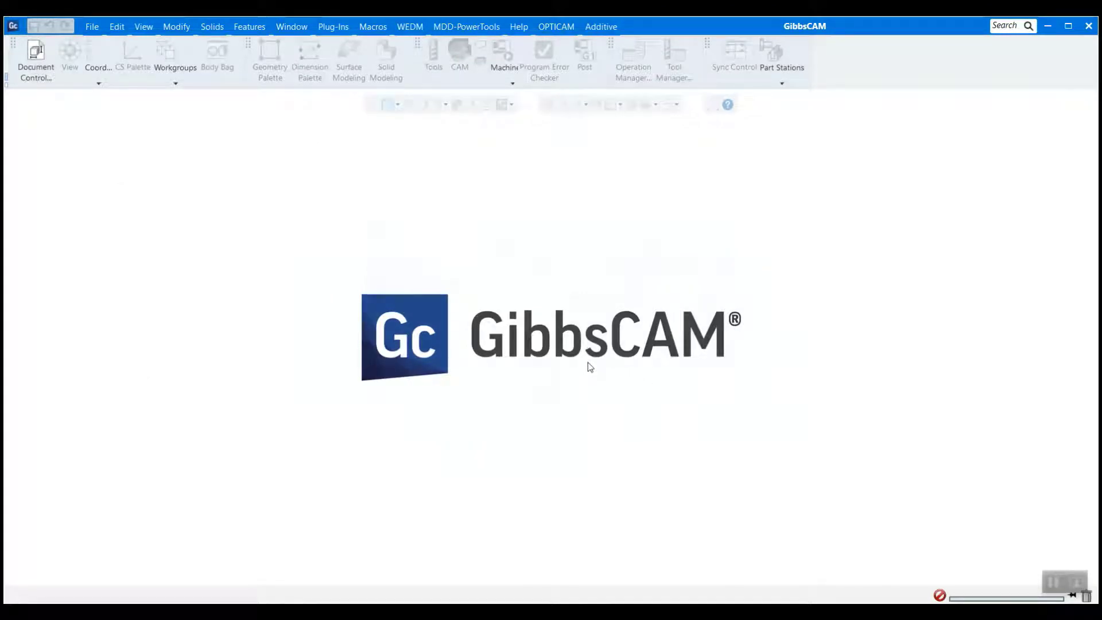
# - Open the part Impeller with Splitter using MultiBlade Level I.vnc and display its tool and operation lists
pyautogui.click(91, 32)
pyautogui.click(361, 123)
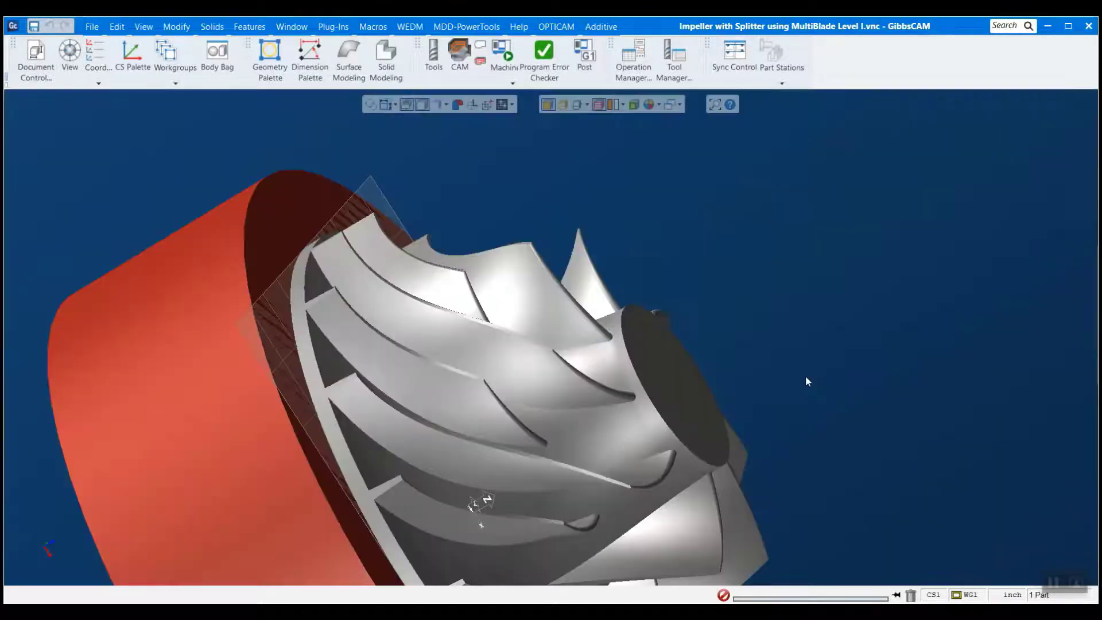
pyautogui.scroll(-5, 804, 377)
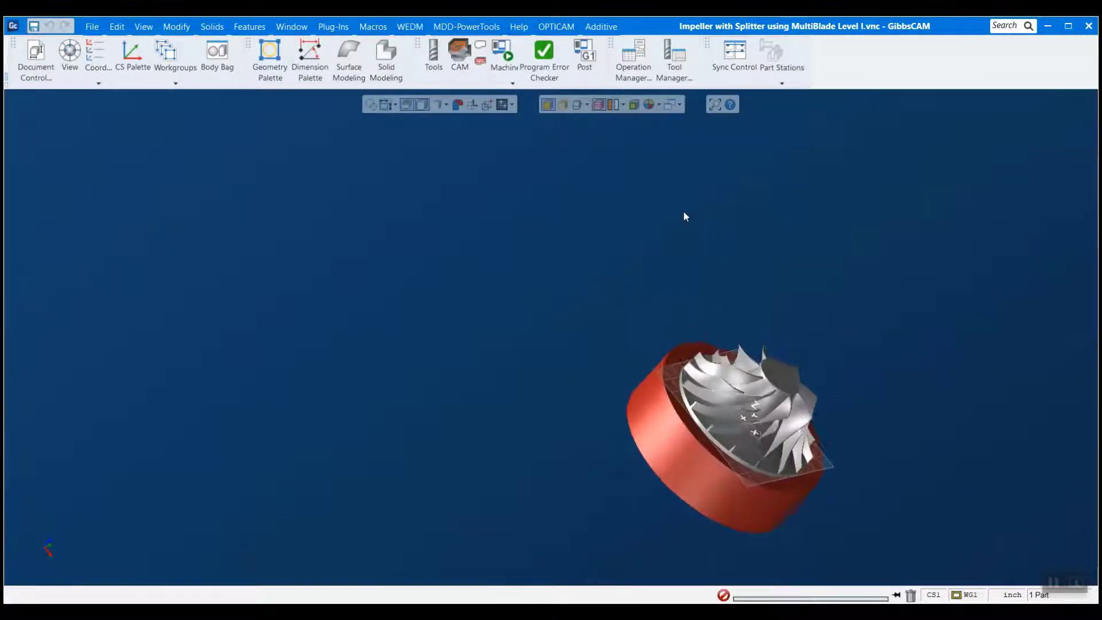
pyautogui.moveTo(589, 559); pyautogui.dragTo(961, 334)
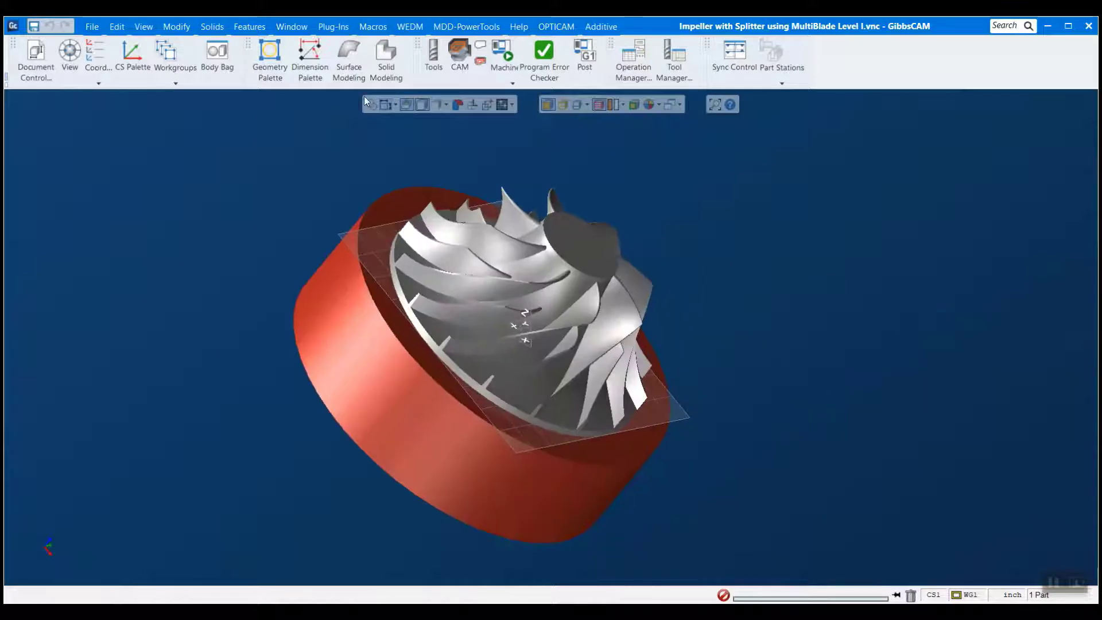
pyautogui.click(459, 53)
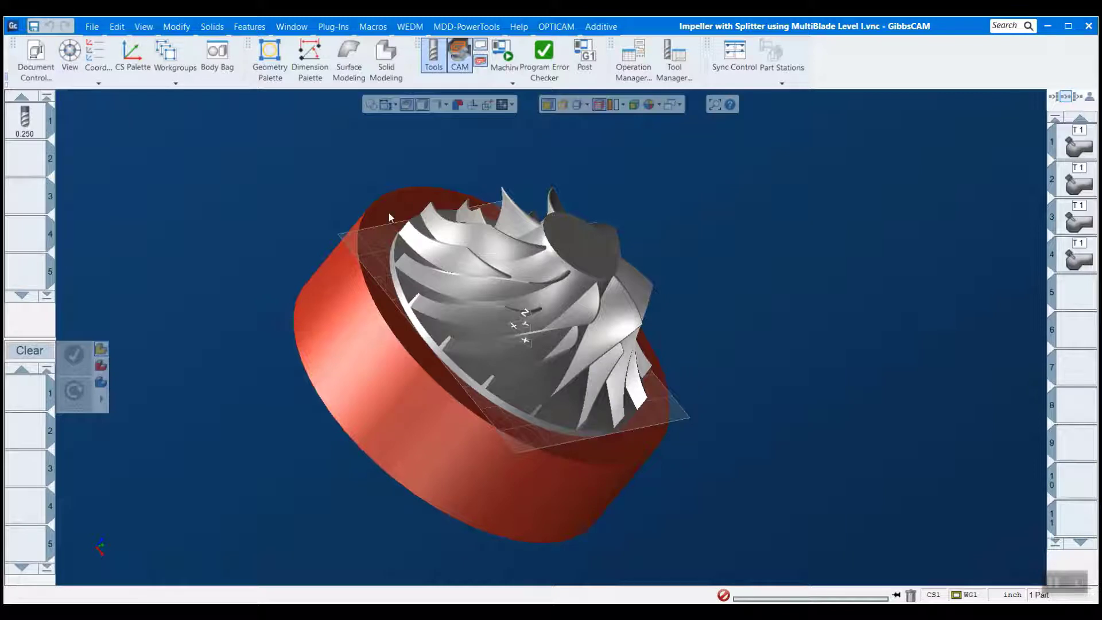
# - Change the part's machine to Haas UMC-1000 in the document settings
pyautogui.click(36, 57)
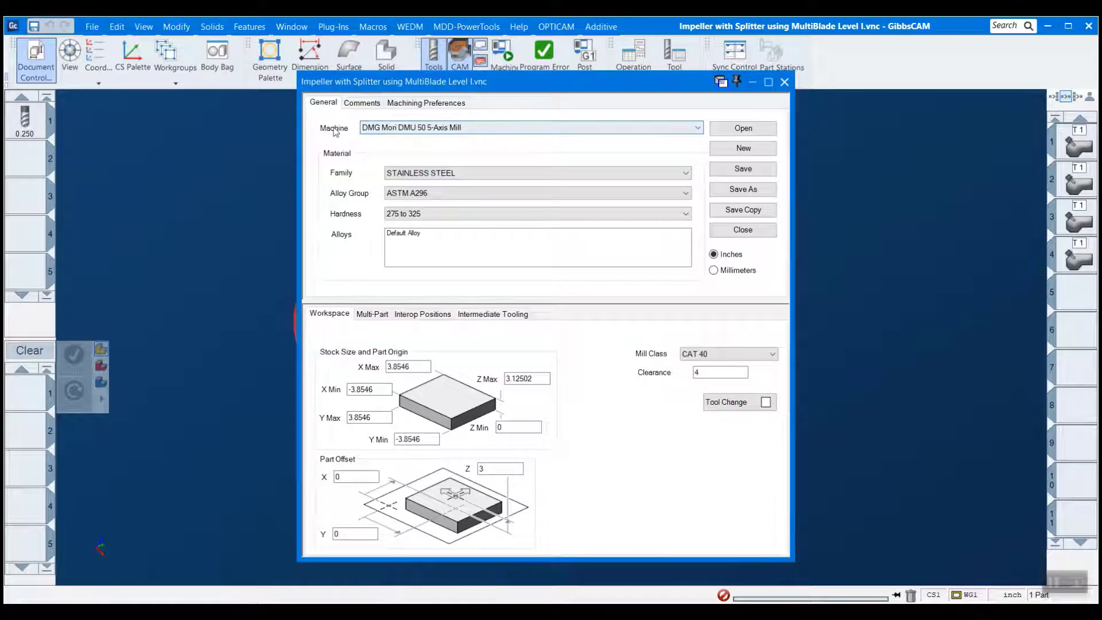
pyautogui.click(422, 130)
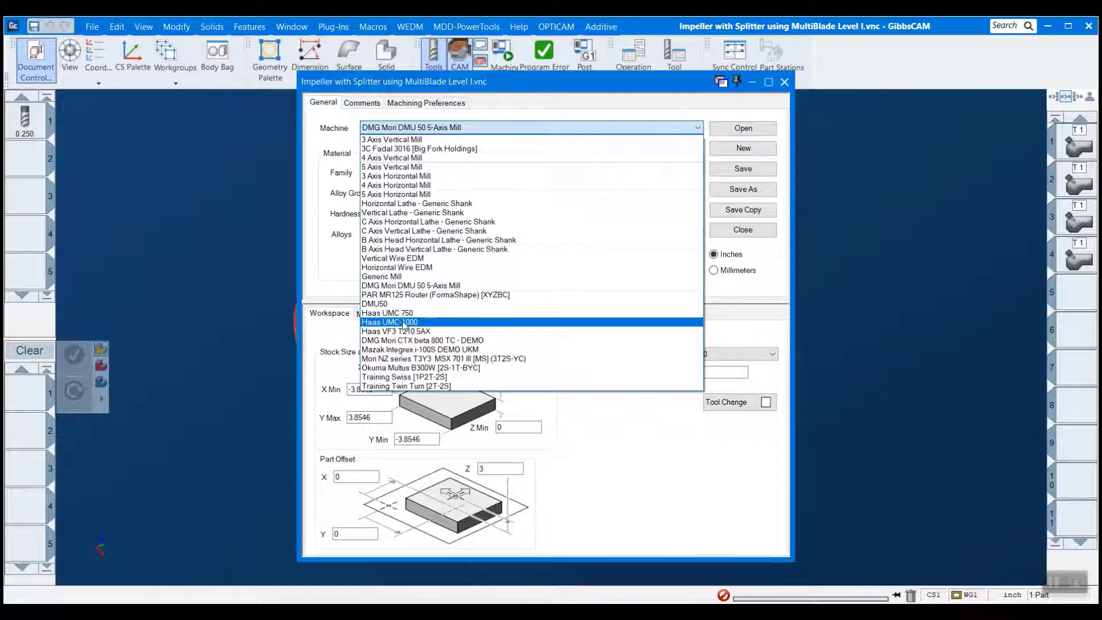
pyautogui.click(404, 322)
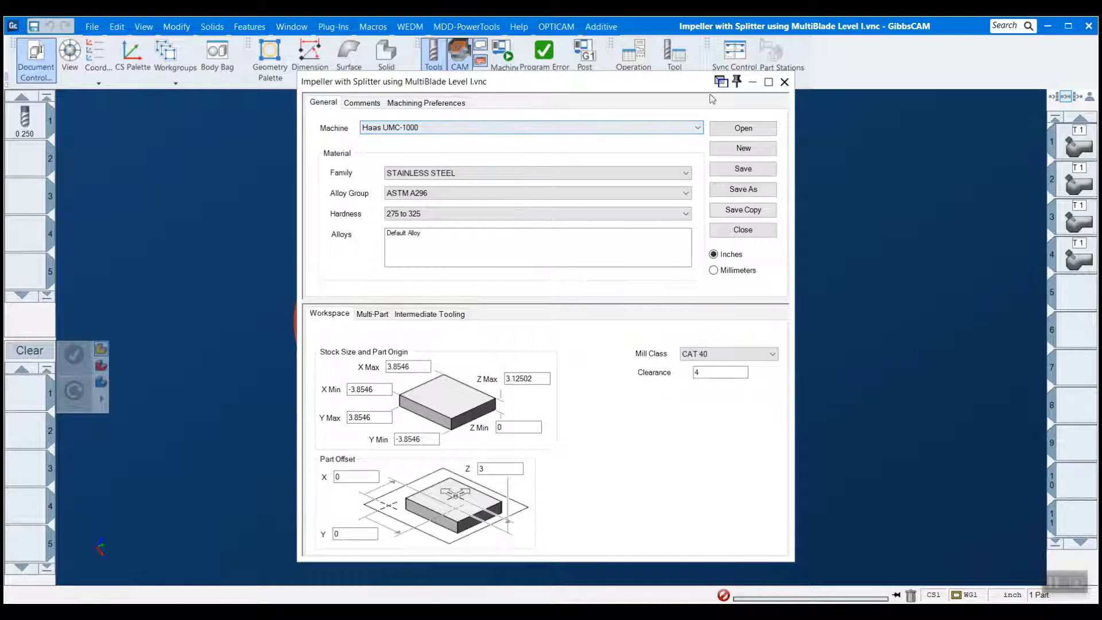
pyautogui.click(784, 82)
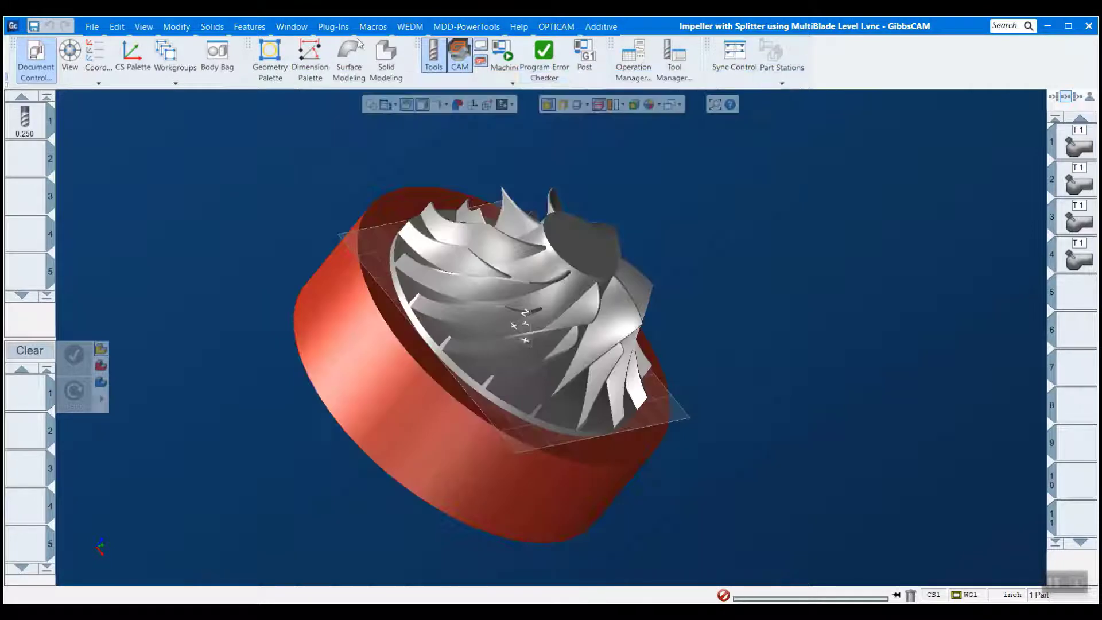
# - Start Machine Sim and load the Haas UMC-1000 machine model from the application folder
pyautogui.click(513, 84)
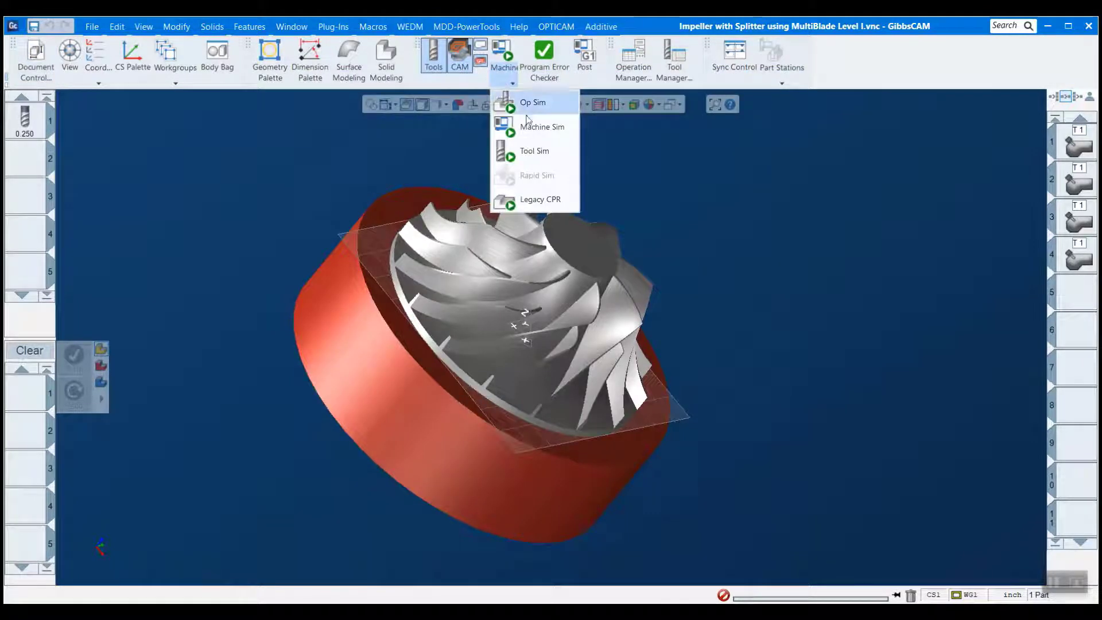
pyautogui.click(554, 128)
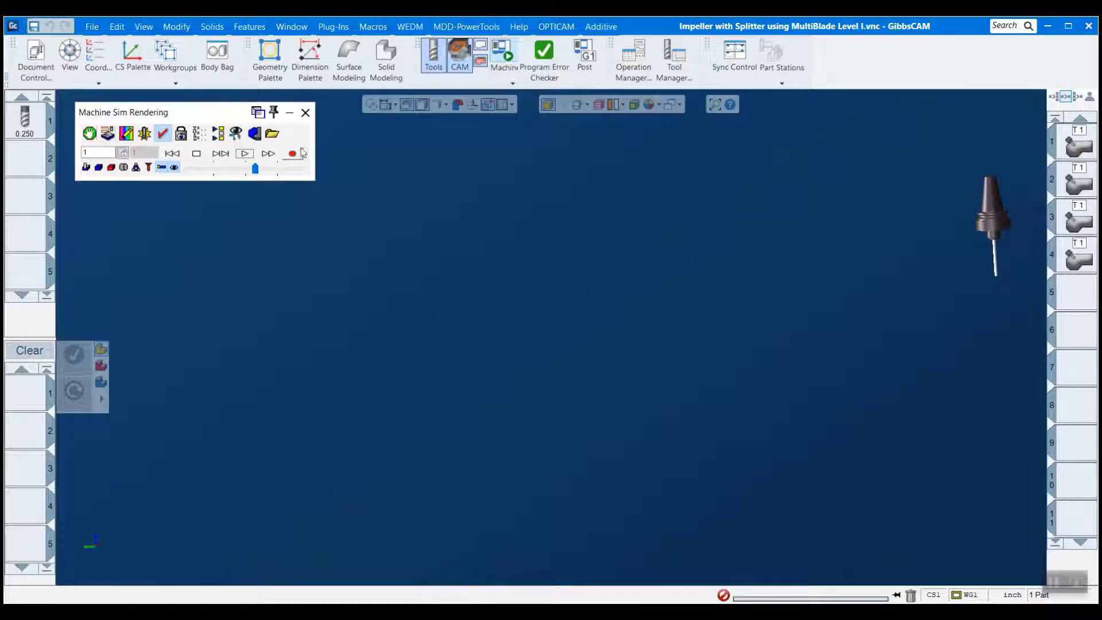
pyautogui.click(272, 135)
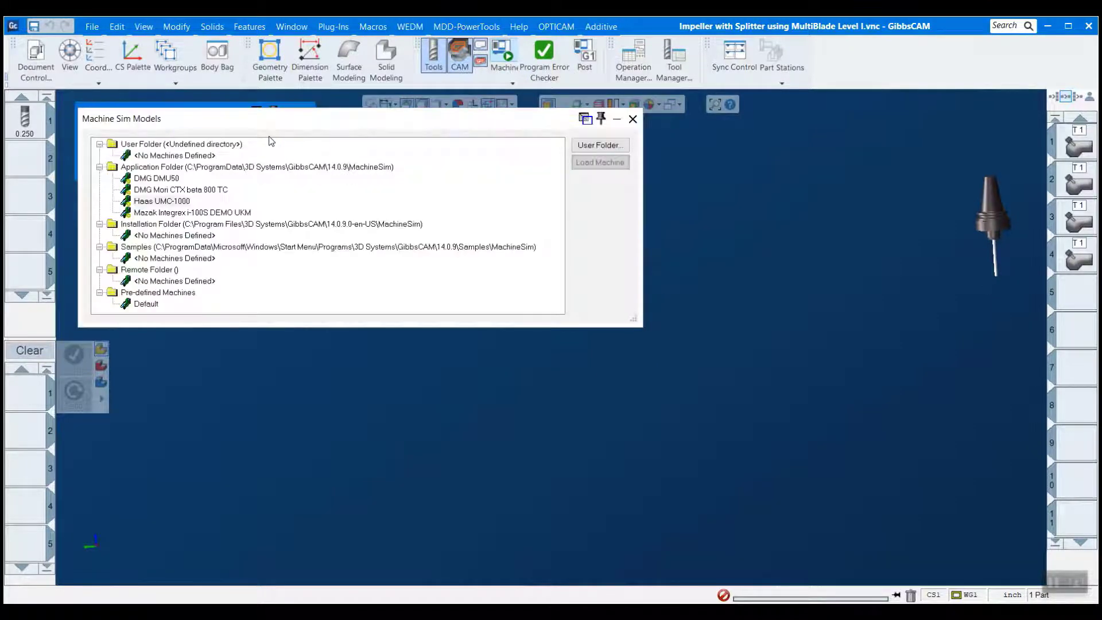
pyautogui.click(172, 201)
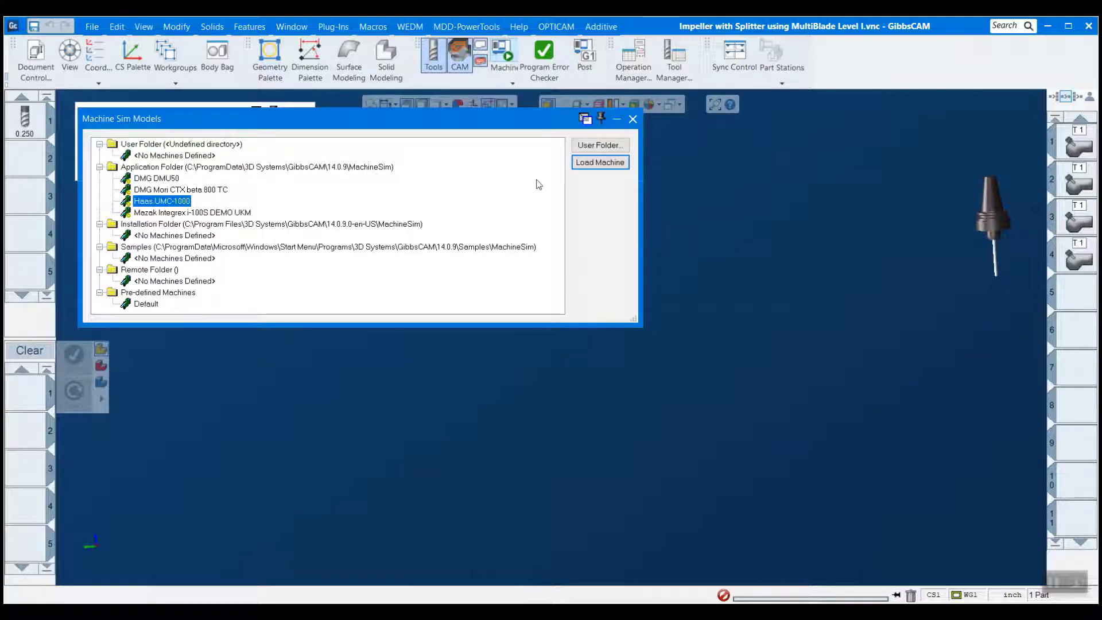
pyautogui.click(586, 165)
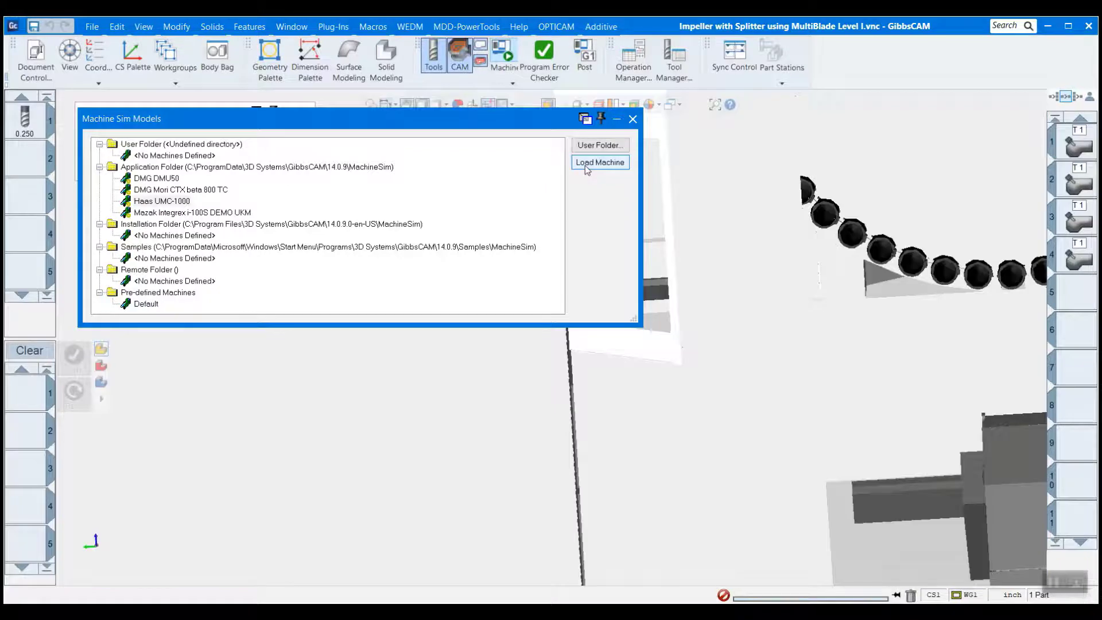
pyautogui.click(631, 120)
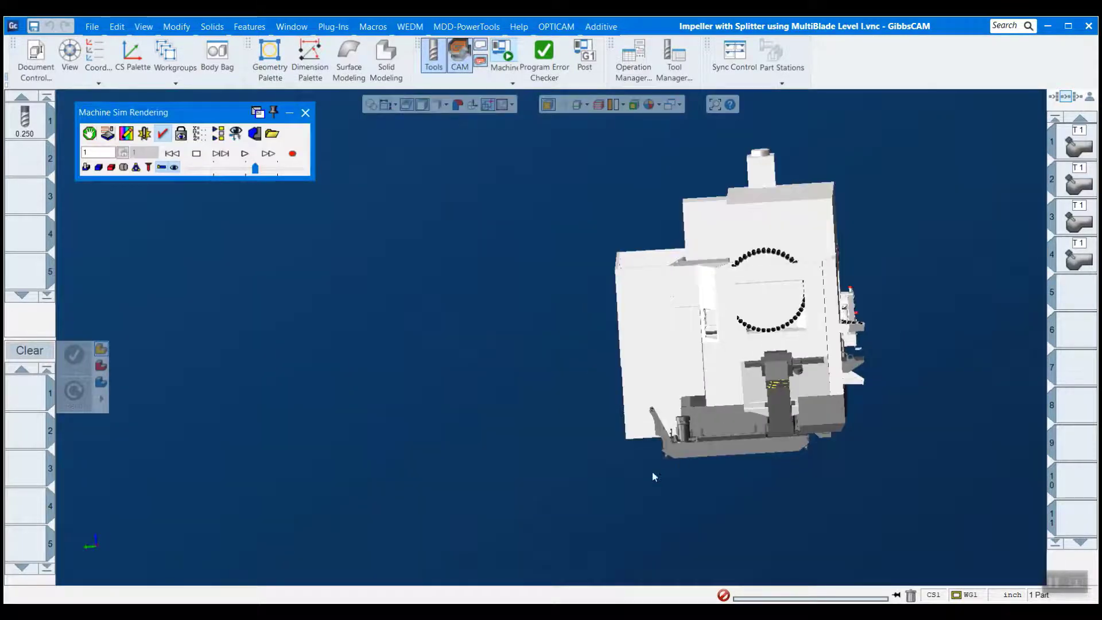
# - Inspect the Haas UMC-1000 machine model from the front, including the impeller stock on the rotary table
pyautogui.moveTo(652, 474); pyautogui.dragTo(371, 362, button='middle')
pyautogui.scroll(-2, 512, 432)
pyautogui.scroll(-2, 677, 234)
pyautogui.moveTo(677, 234); pyautogui.dragTo(676, 367, button='middle')
pyautogui.moveTo(957, 419); pyautogui.dragTo(797, 341, button='middle')
pyautogui.moveTo(796, 337); pyautogui.dragTo(794, 313)
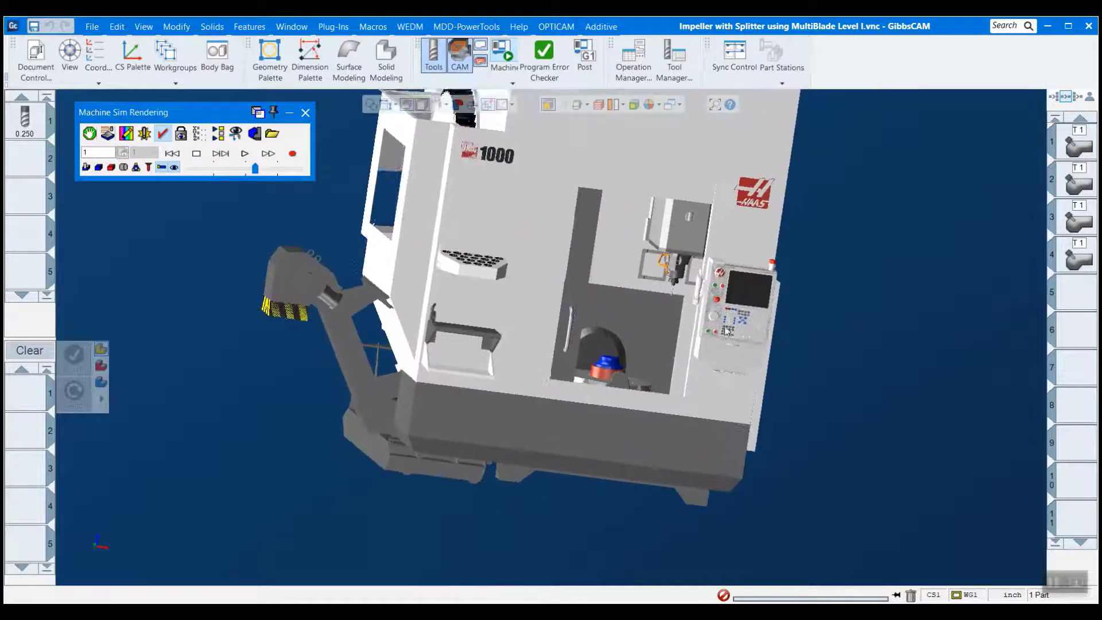
pyautogui.moveTo(531, 192); pyautogui.dragTo(731, 328, button='middle')
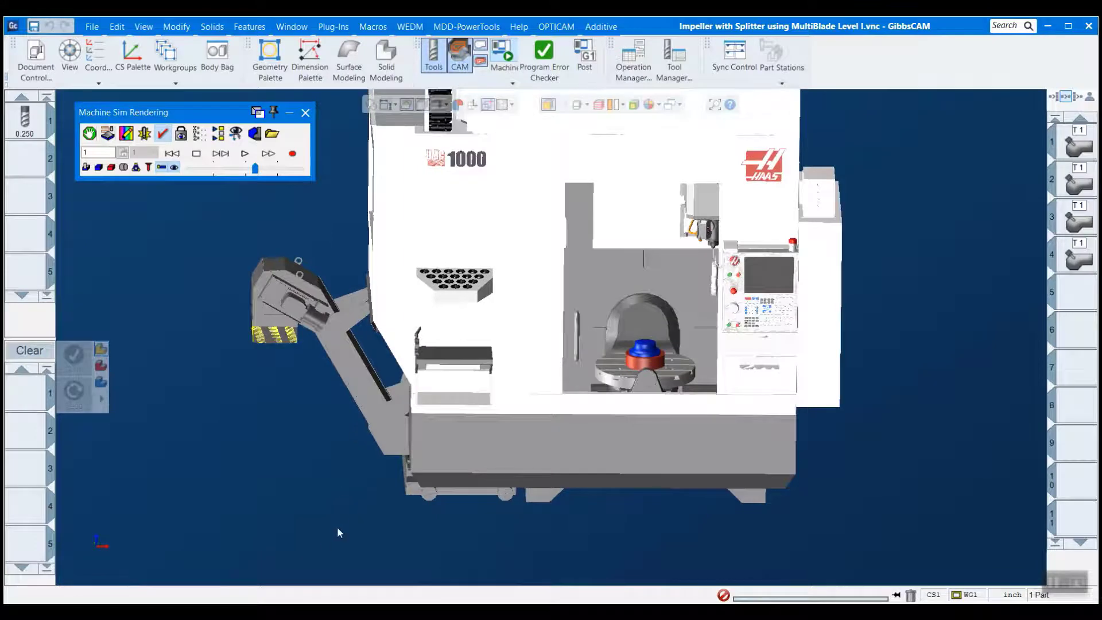
pyautogui.moveTo(339, 533); pyautogui.dragTo(900, 160)
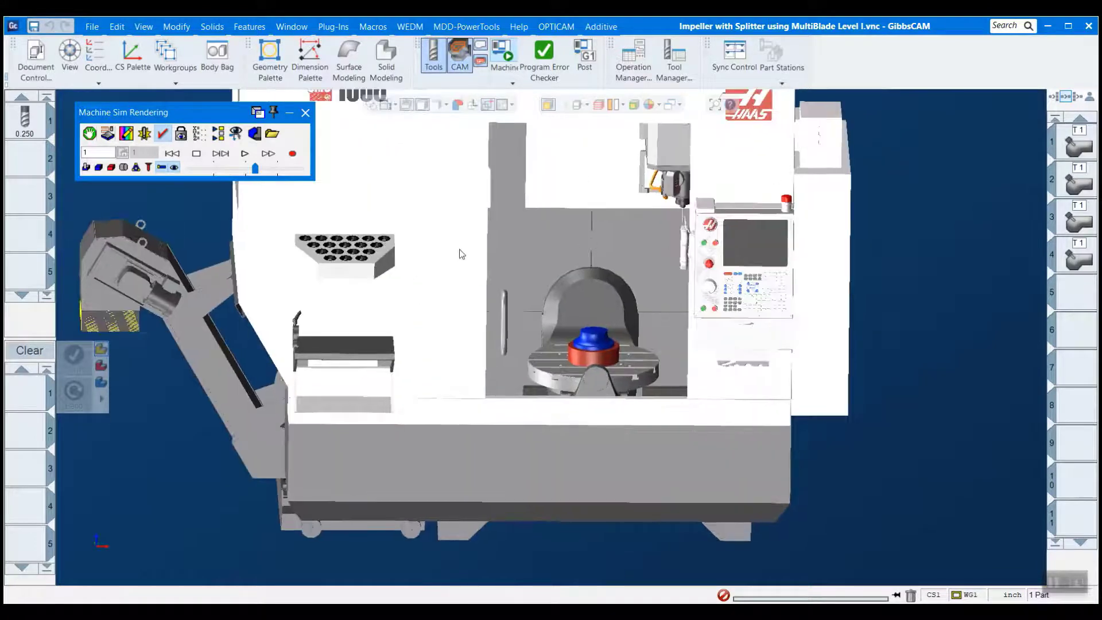
pyautogui.scroll(2, 549, 383)
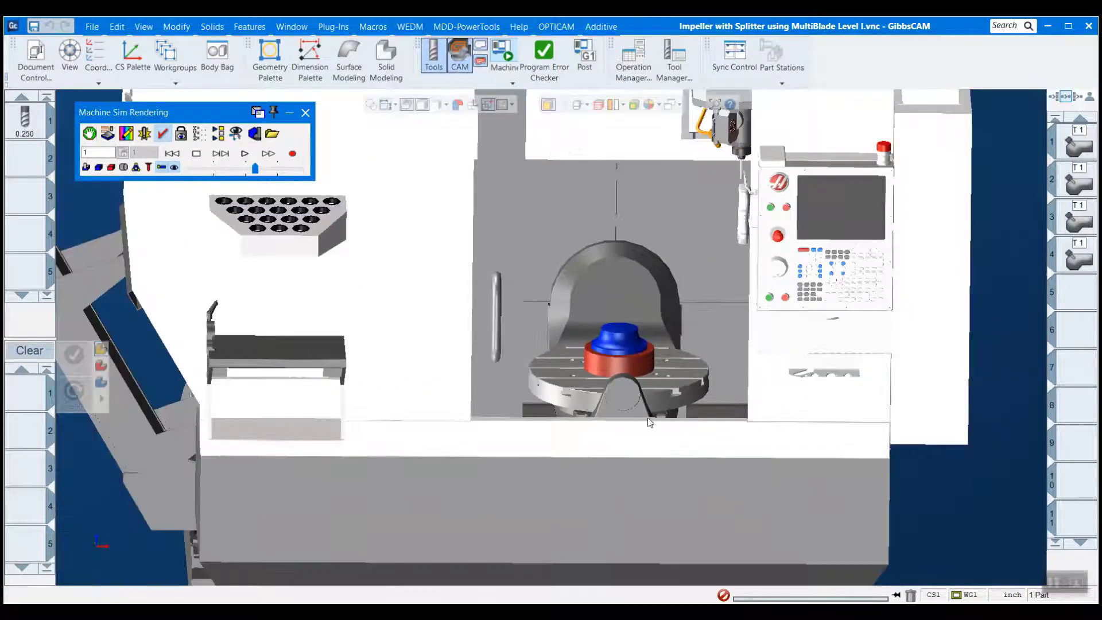
pyautogui.moveTo(649, 423); pyautogui.dragTo(701, 412, button='middle')
pyautogui.scroll(-1, 701, 412)
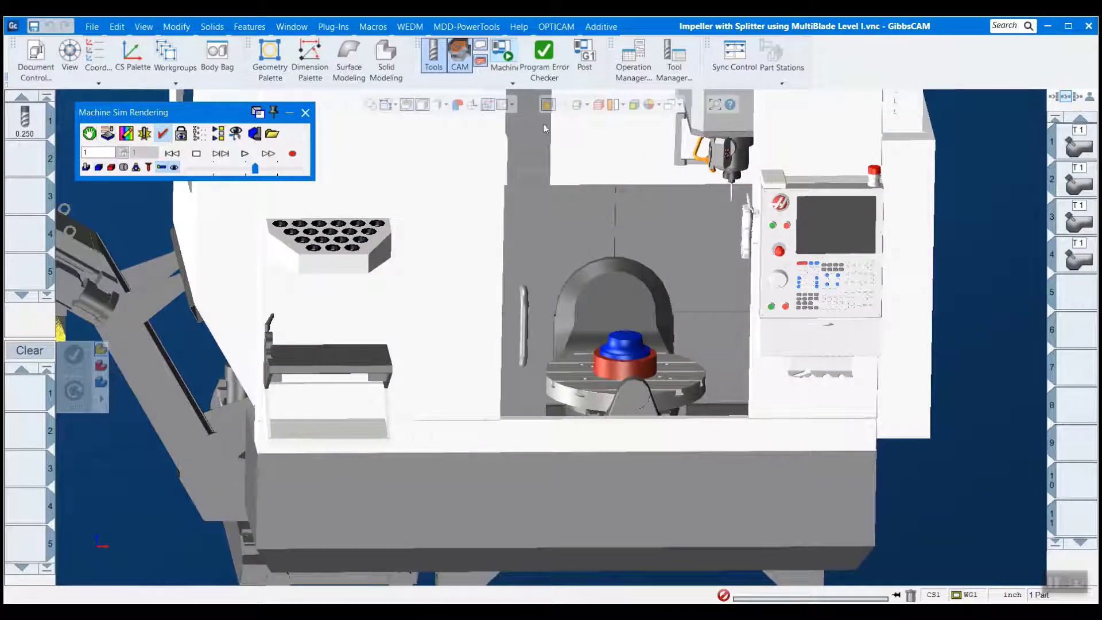
# - Enable program error and collision checking, with Beep, Log to Display, Stock Flash and Stop Animation active for collisions and program errors
pyautogui.click(165, 134)
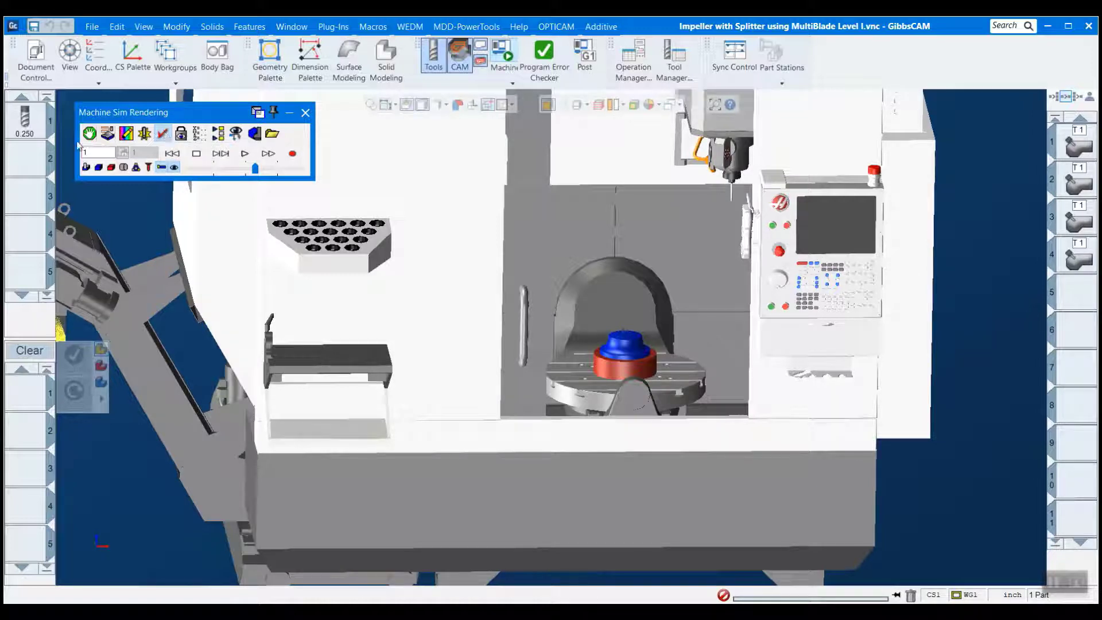
pyautogui.click(147, 137)
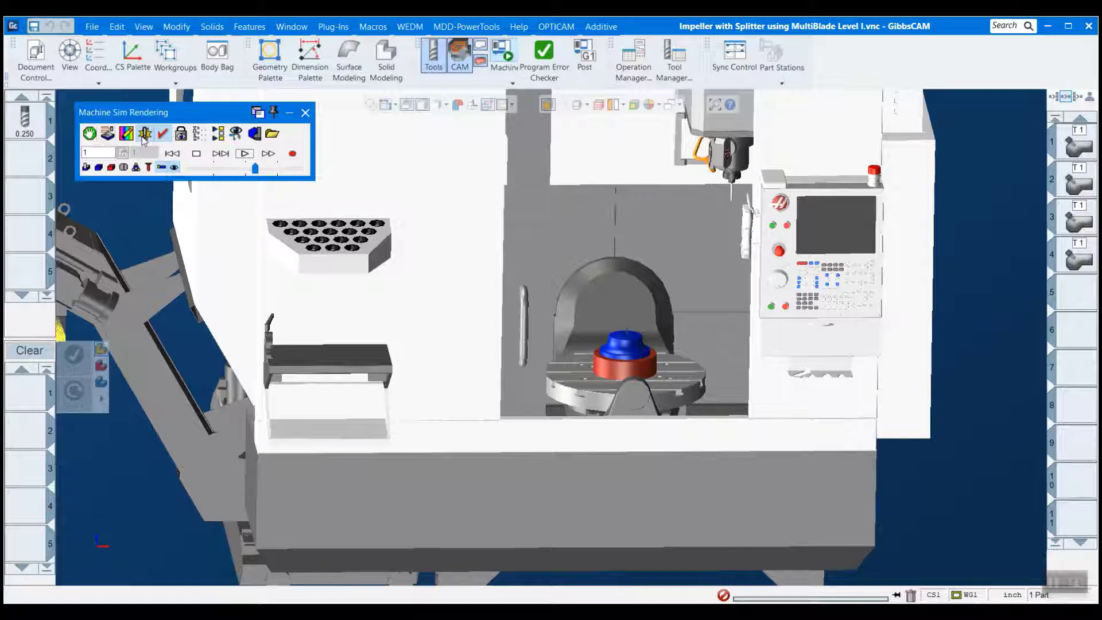
pyautogui.rightClick(221, 113)
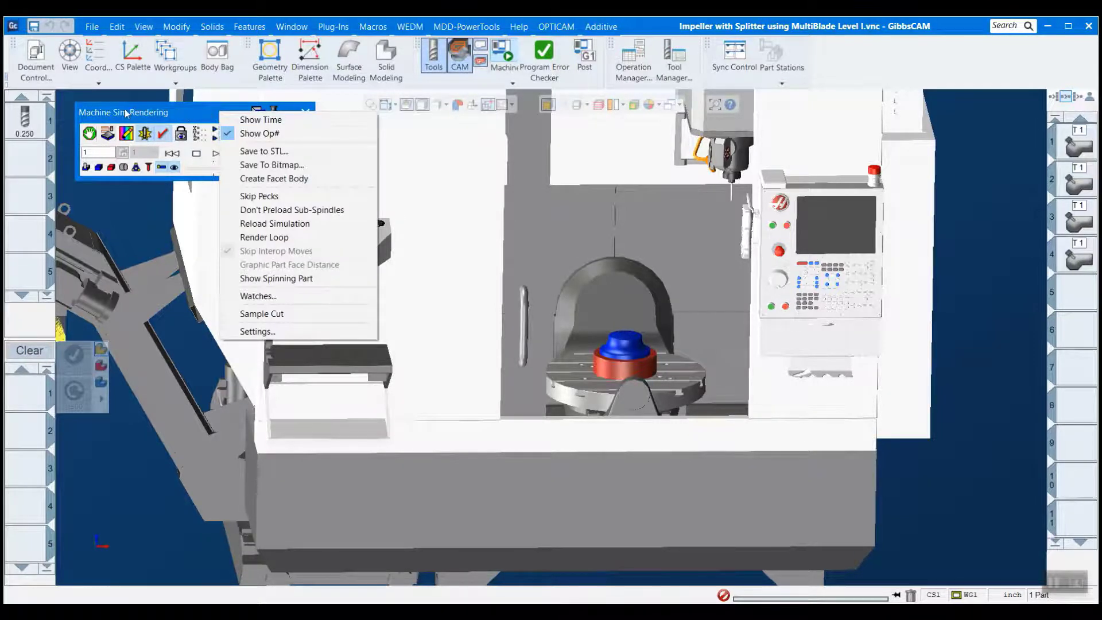
pyautogui.click(277, 332)
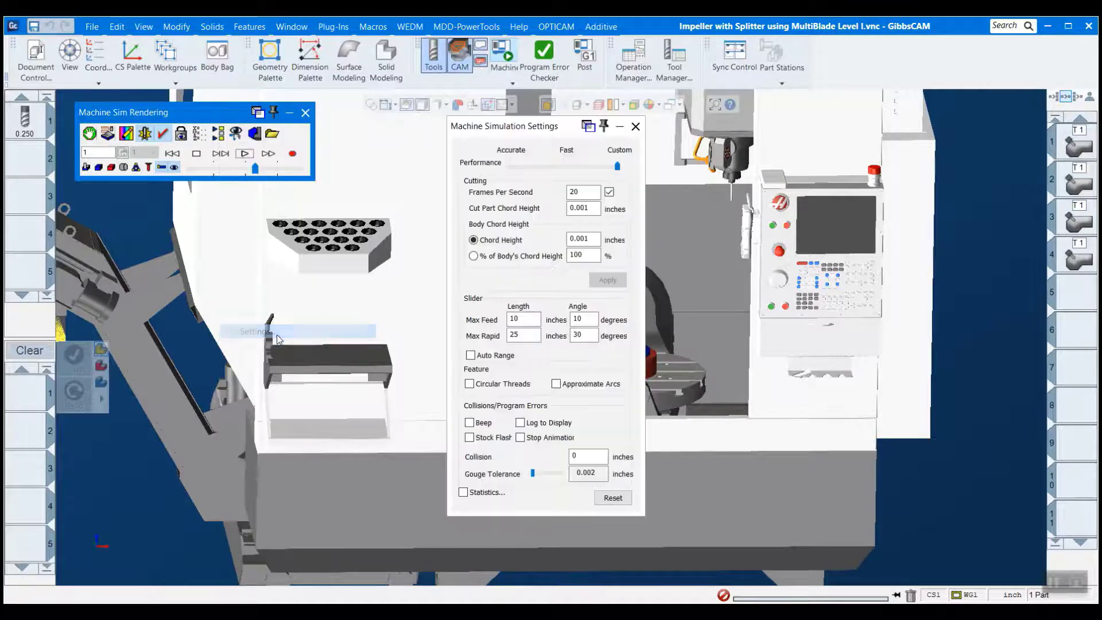
pyautogui.click(484, 423)
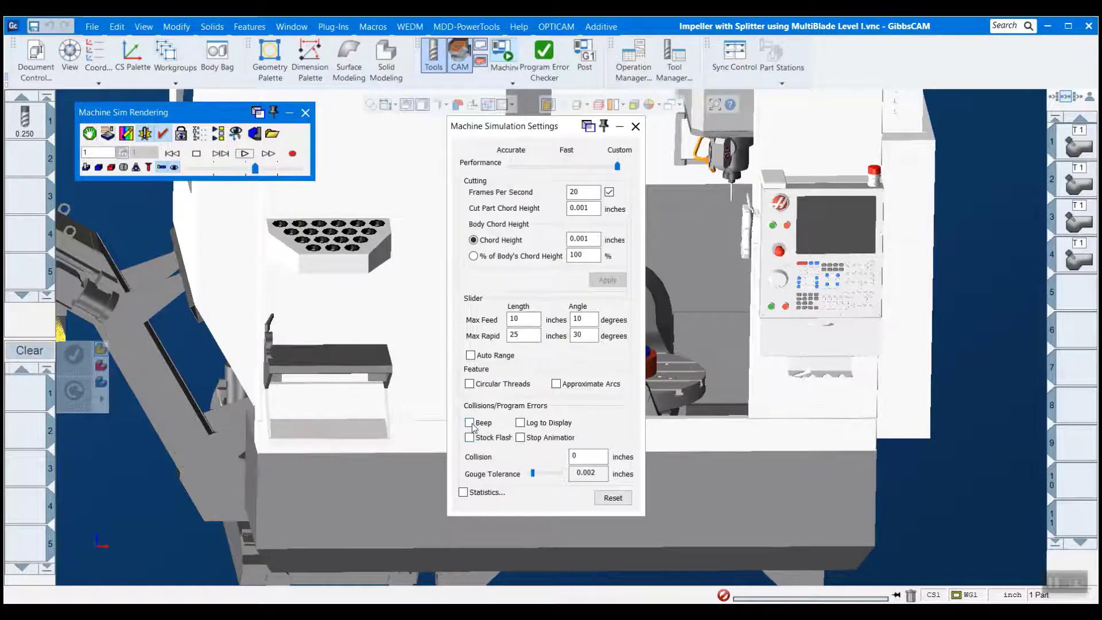
pyautogui.click(487, 440)
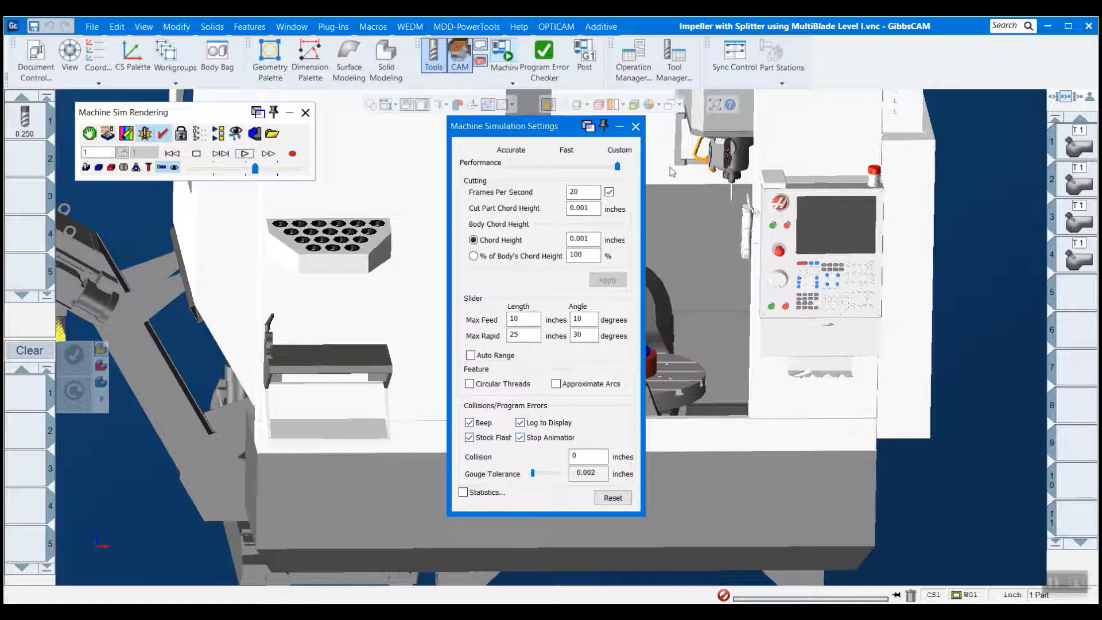
pyautogui.click(635, 126)
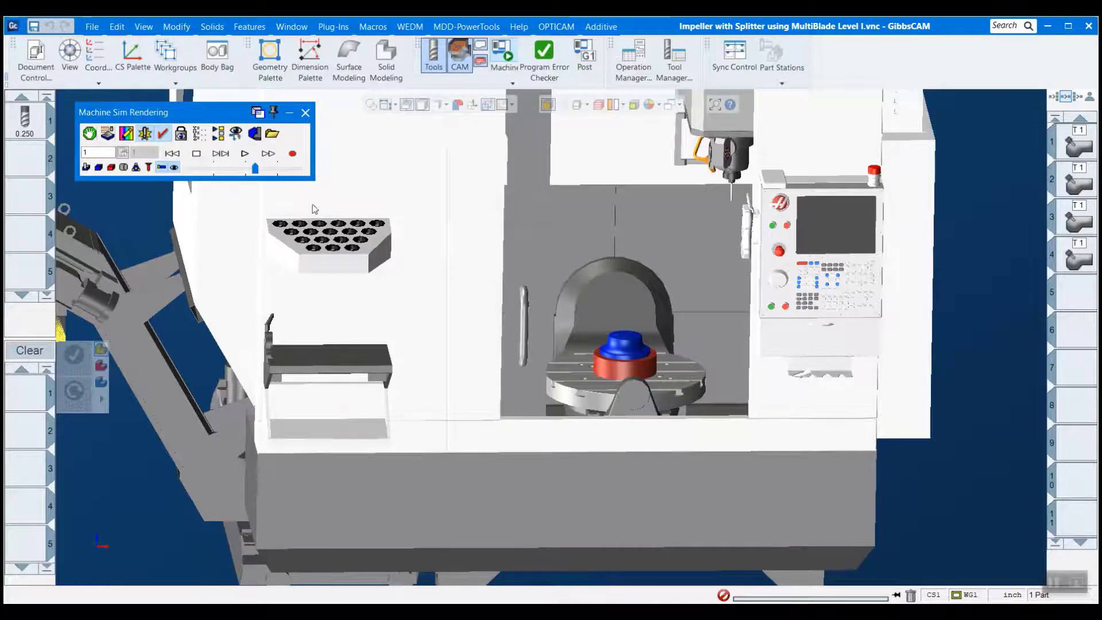
# - Run the machine simulation, widen the Op # column in the Clash/Gouge Console and select the logged Rapid Clash entry
pyautogui.click(252, 155)
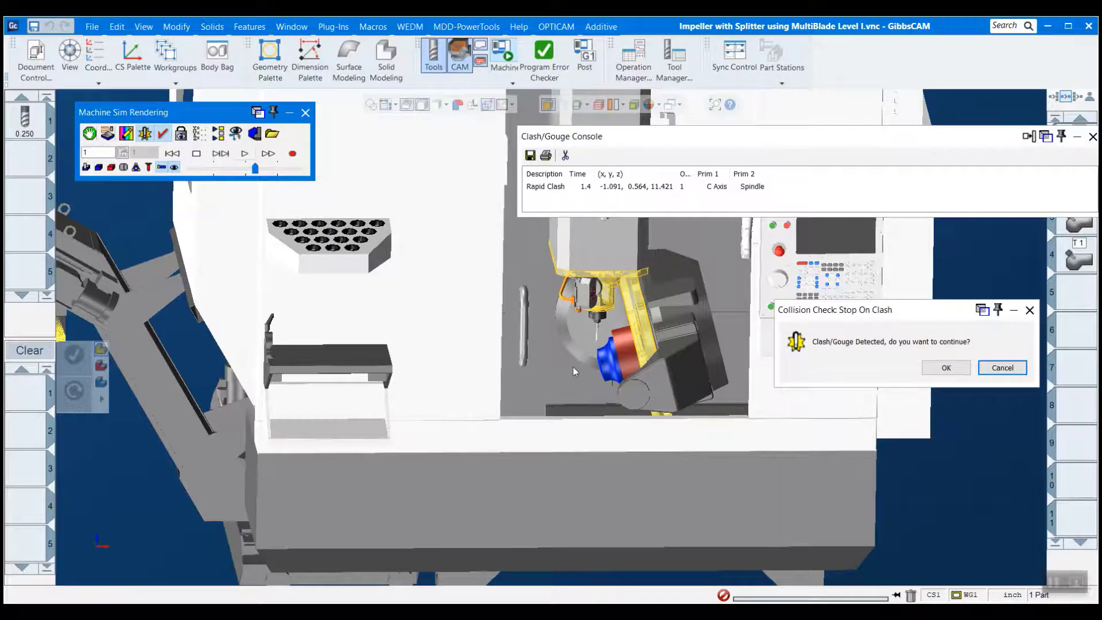
pyautogui.moveTo(573, 367); pyautogui.dragTo(697, 311, button='middle')
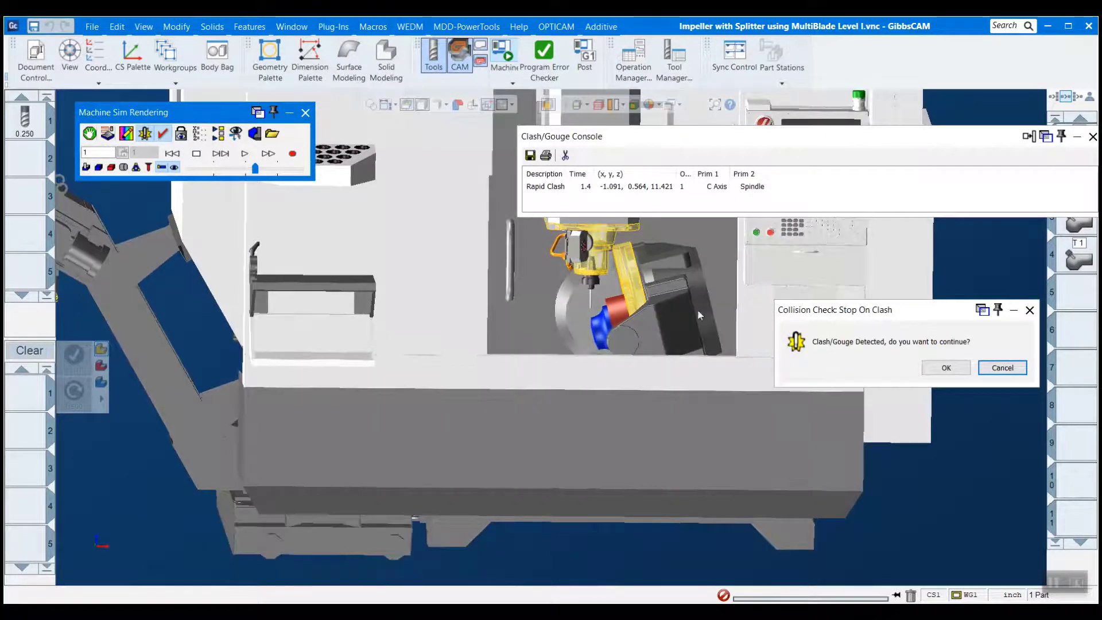
pyautogui.moveTo(839, 142); pyautogui.dragTo(678, 119)
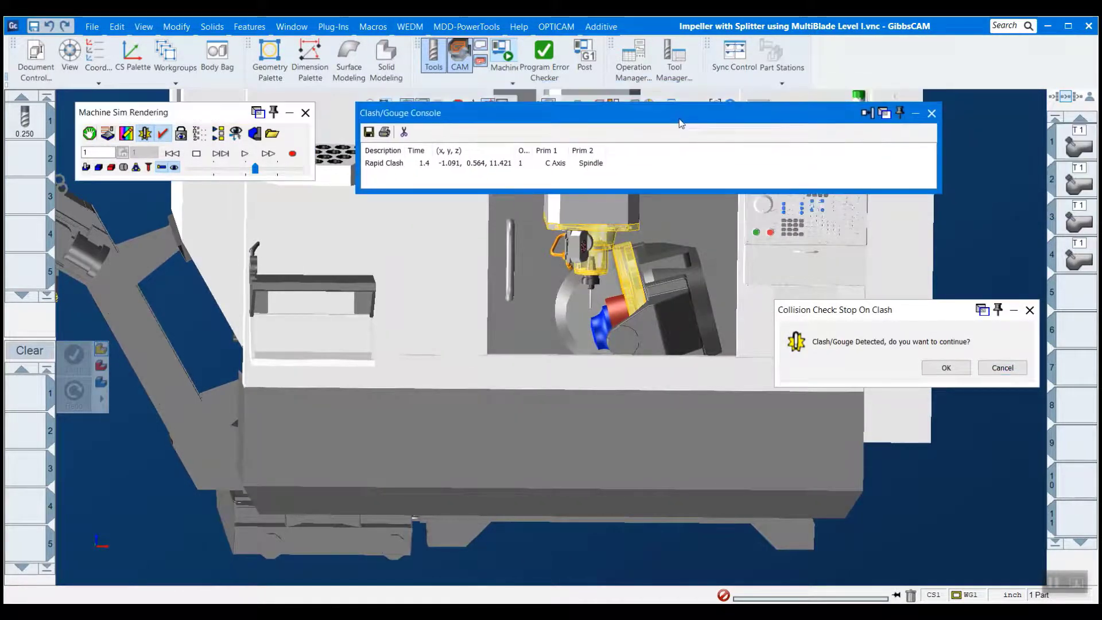
pyautogui.moveTo(532, 148); pyautogui.dragTo(605, 142)
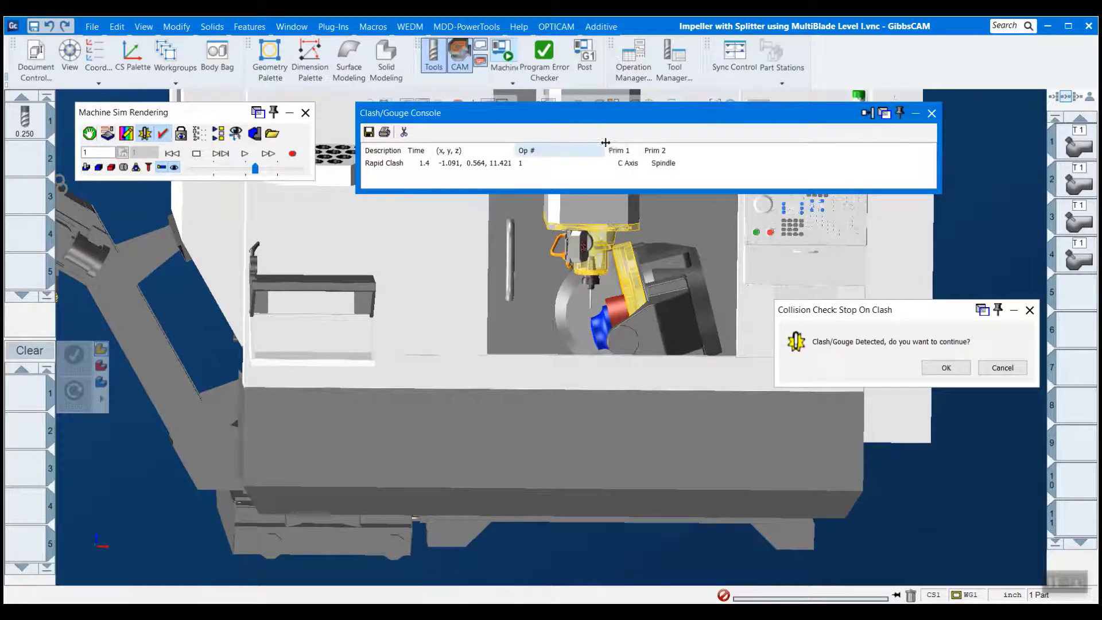
pyautogui.click(524, 163)
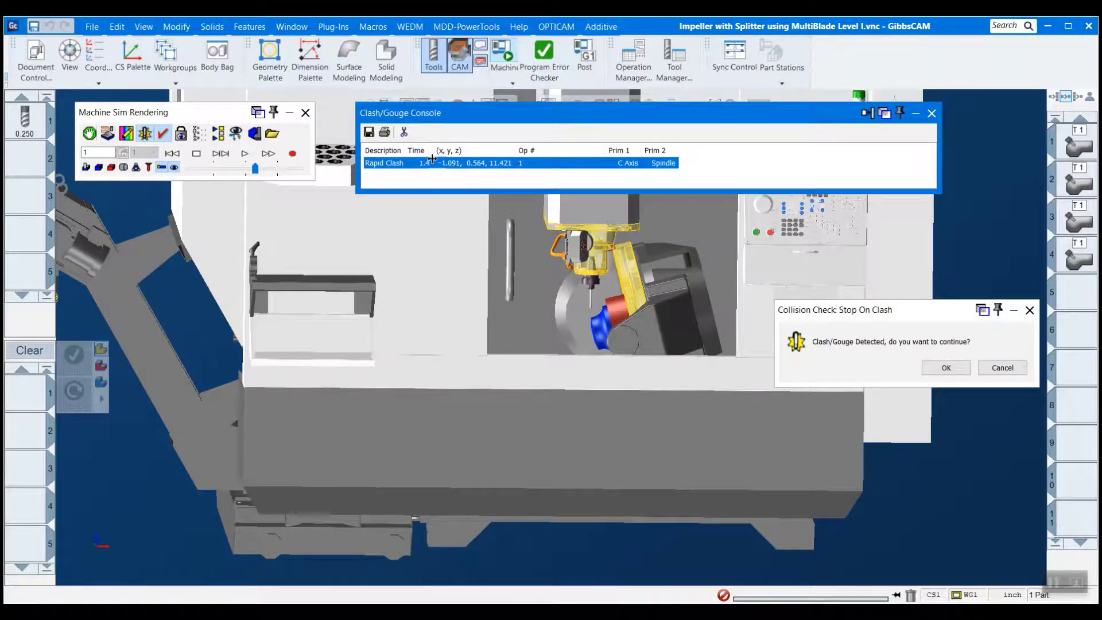
# - Examine the highlighted spindle and C axis components up close around the impeller stock
pyautogui.scroll(5, 593, 214)
pyautogui.scroll(3, 596, 230)
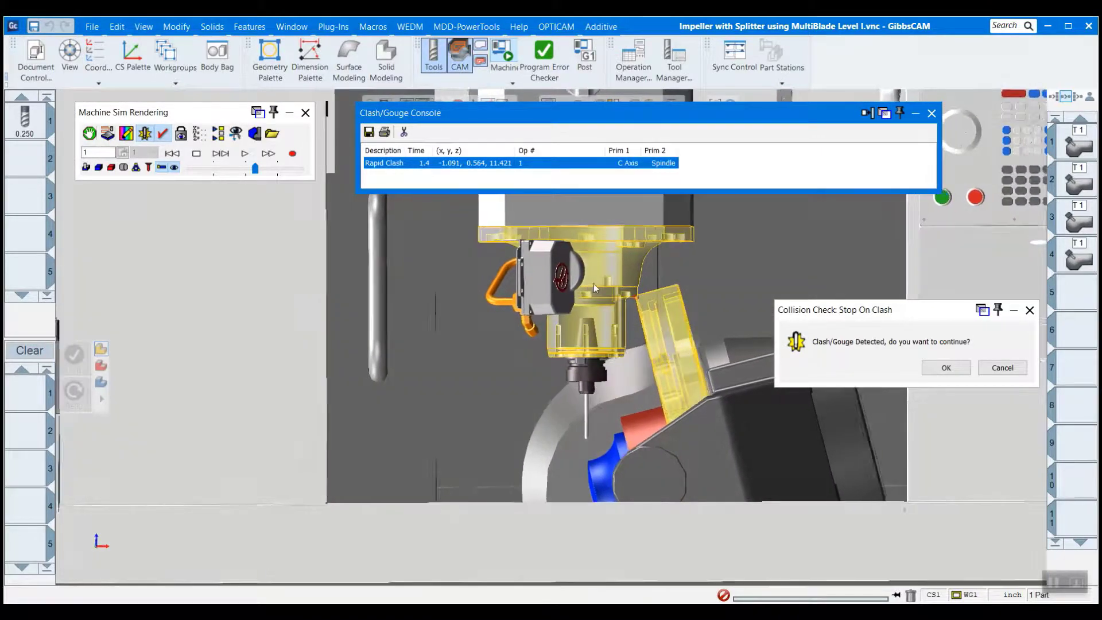
pyautogui.scroll(3, 636, 298)
pyautogui.scroll(-1, 635, 299)
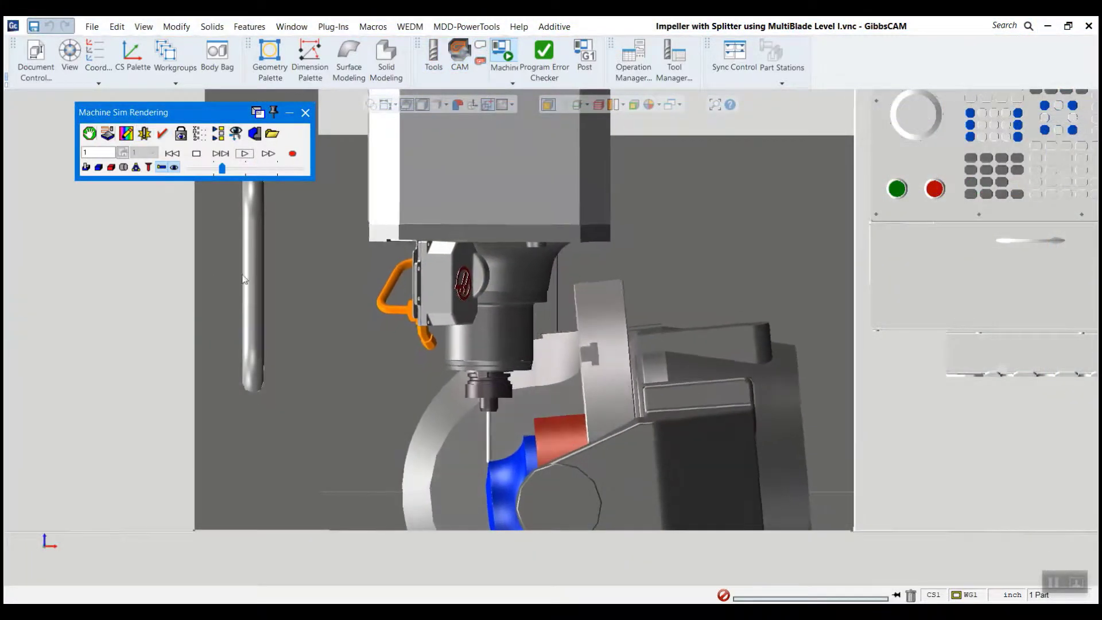
# - Increase the playback speed of the running impeller machining simulation
pyautogui.moveTo(222, 167); pyautogui.dragTo(251, 177)
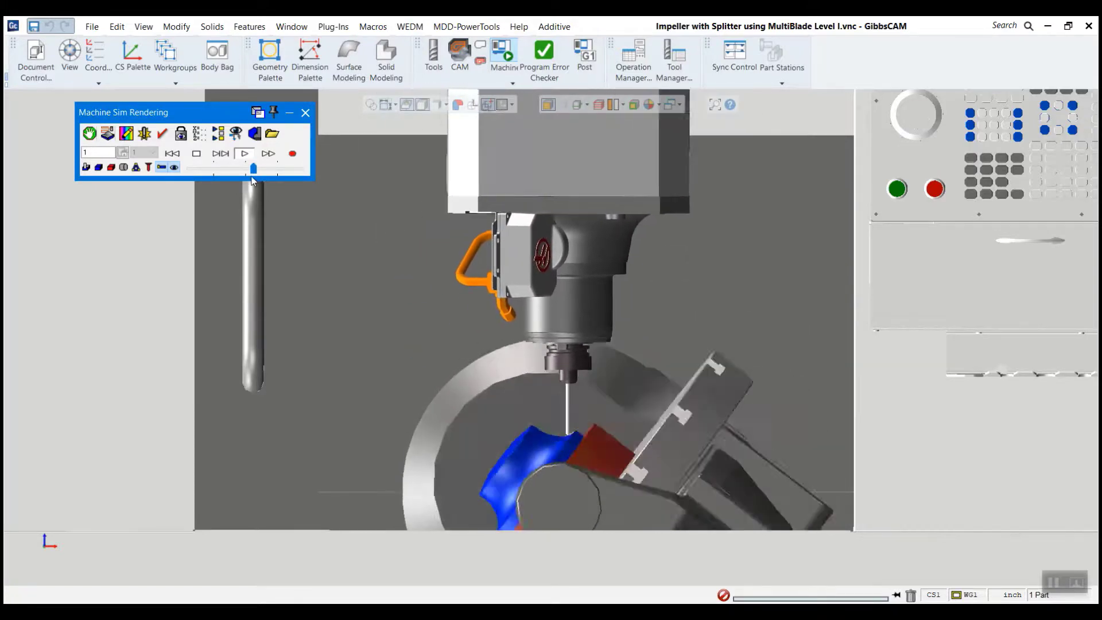